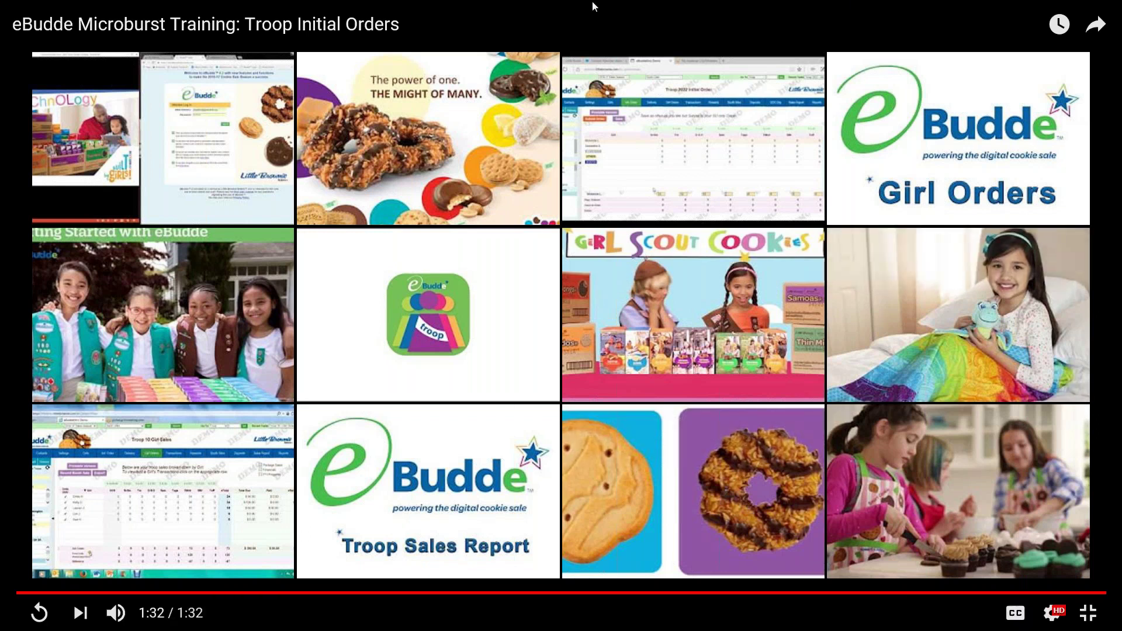
Replay the Troop Initial Orders training video from the beginning.
left_click(19, 595)
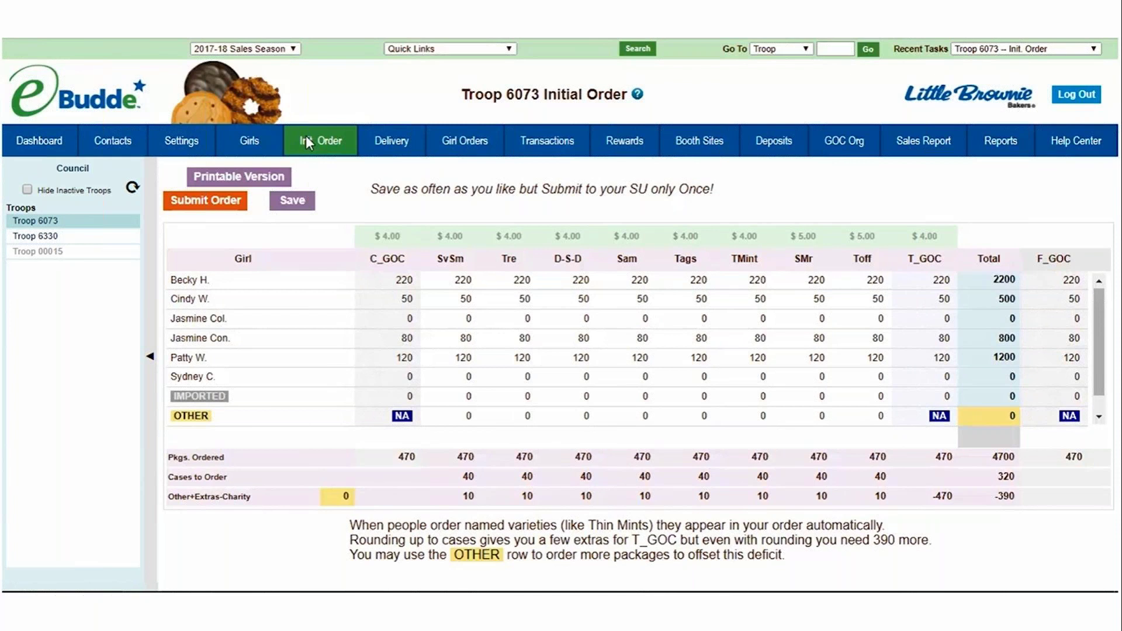
Set the first girl's order to 230 packages for every variety from C_GOC to T_GOC and save the Troop 6073 initial order.
left_click(255, 276)
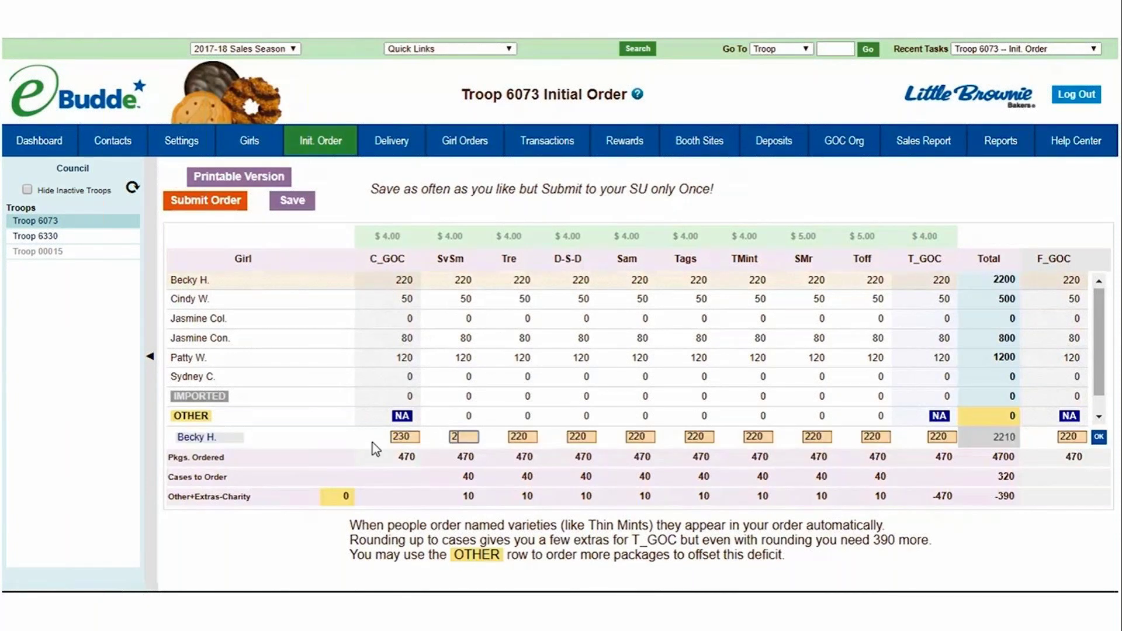
type("30")
key("Tab")
type("230")
key("Tab")
type("230")
key("Tab")
type("230")
key("Tab")
type("21")
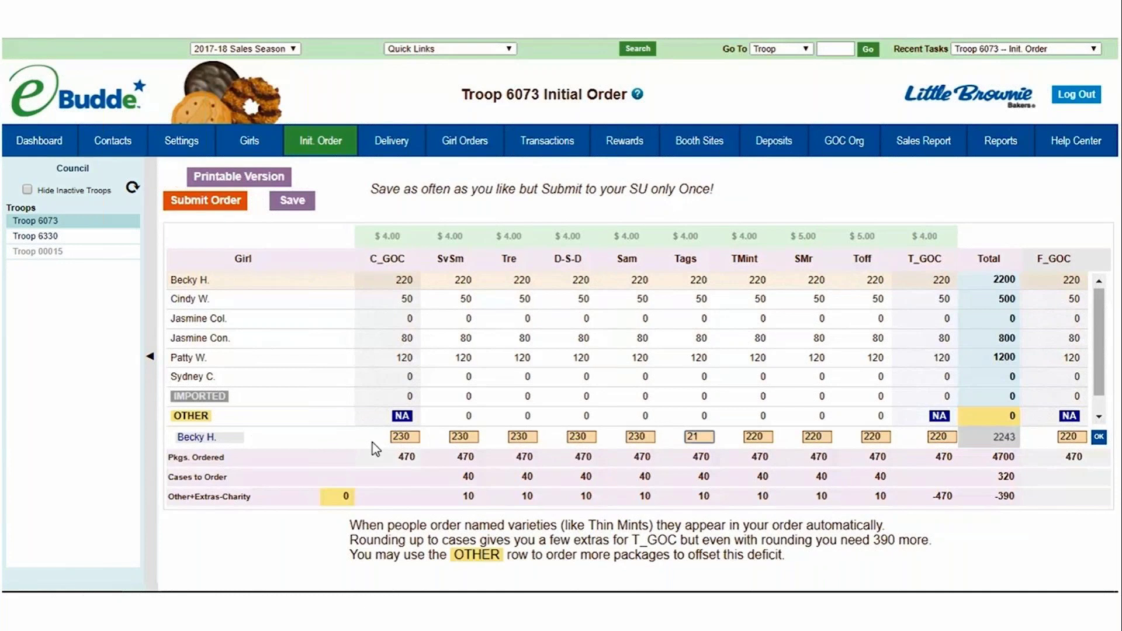
type("0")
key("Tab")
type("230")
key("Tab")
type("230")
key("Tab")
type("230")
key("Tab")
type("230")
key("Return")
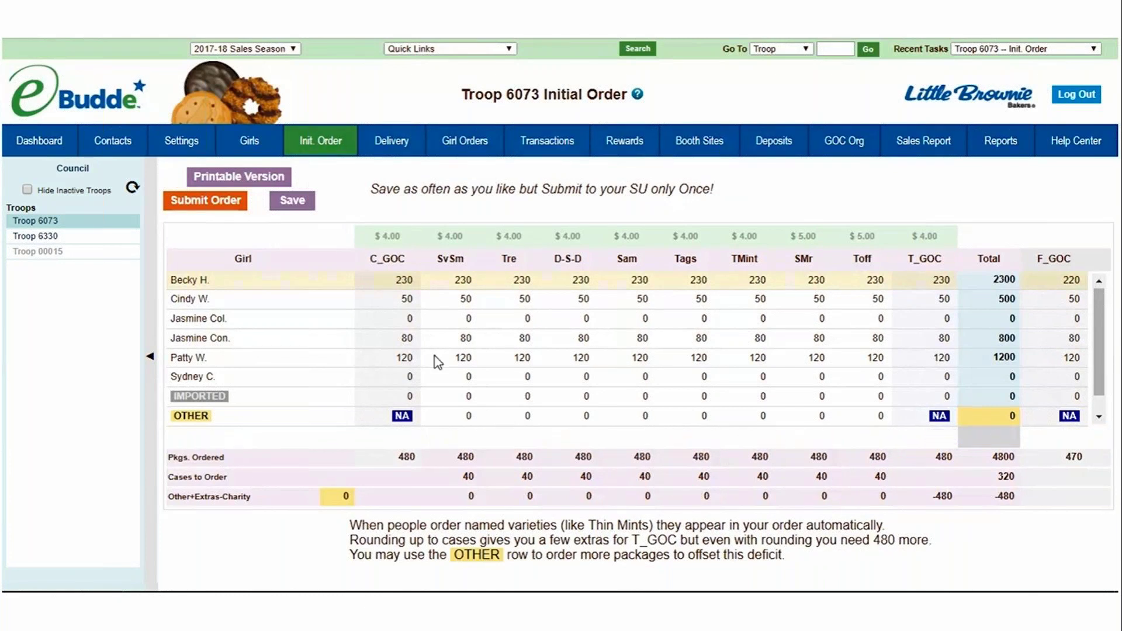
left_click(293, 200)
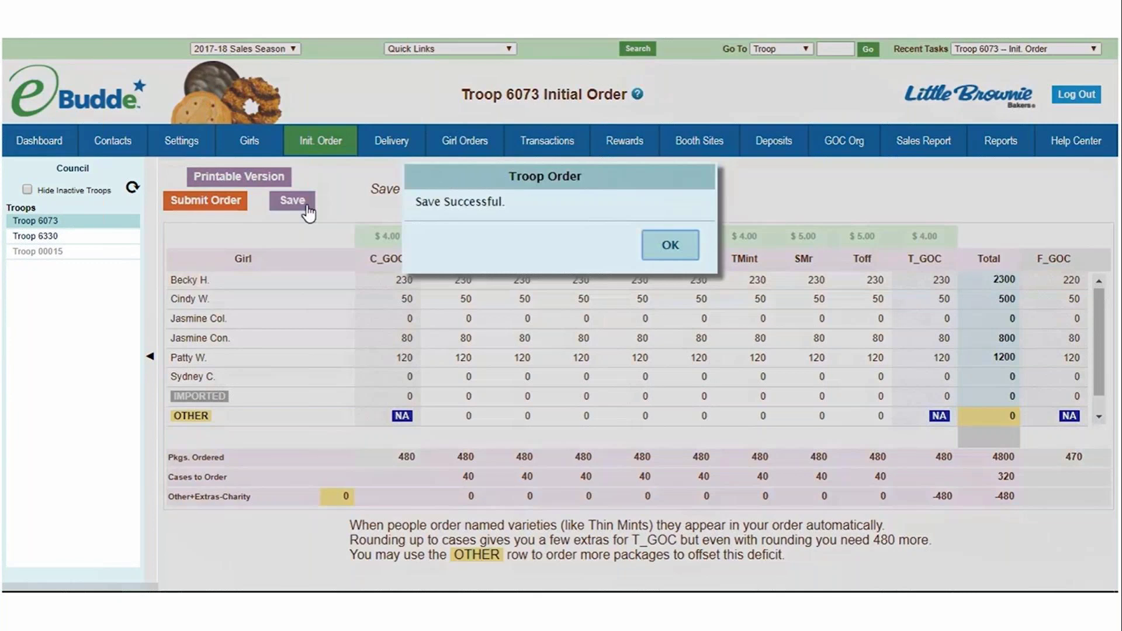
left_click(652, 255)
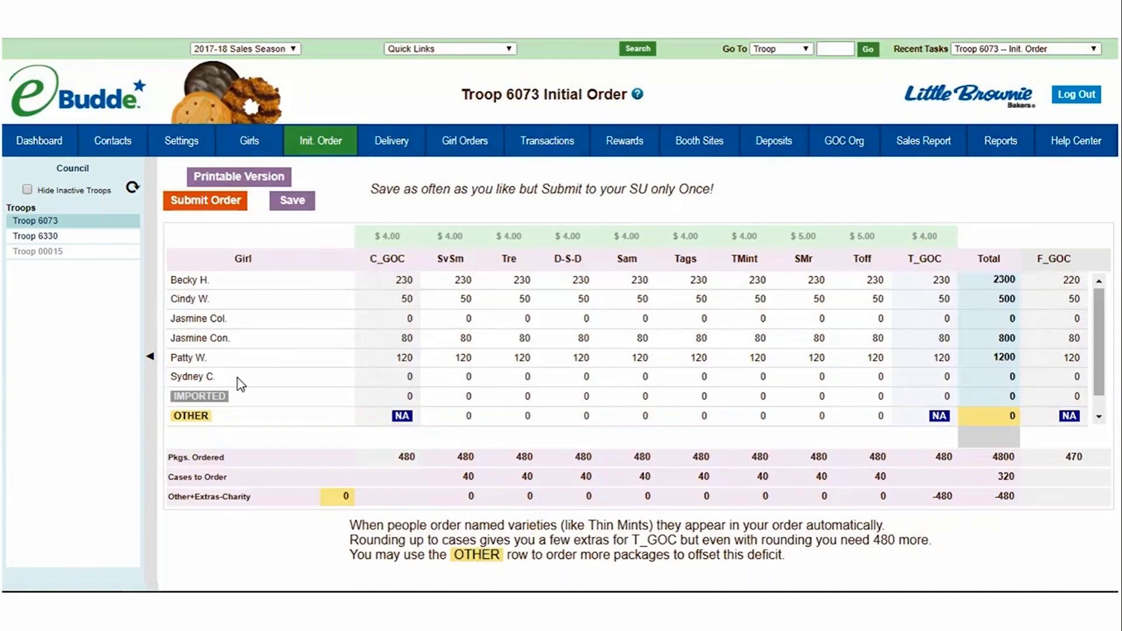
Enter 50 packages for each variety from SvSm to Toff in the OTHER row and save the initial order.
left_click(241, 416)
type("50")
key("Tab")
type("5")
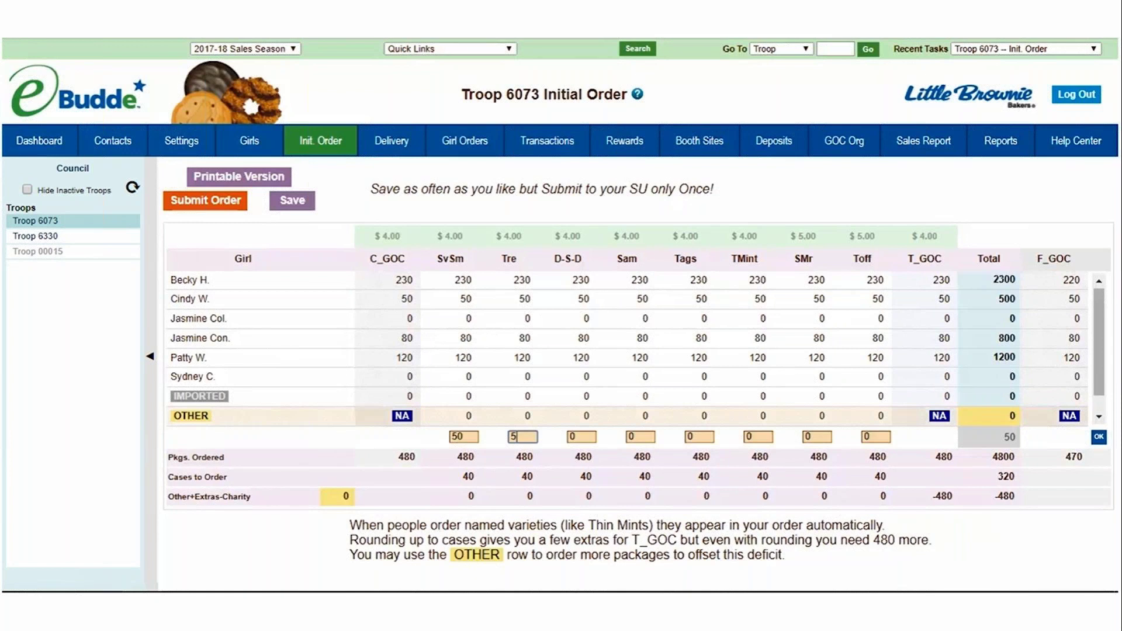
type("0\t50\t50\t50\t5")
type("0")
key("Tab")
type("50")
key("Tab")
type("50")
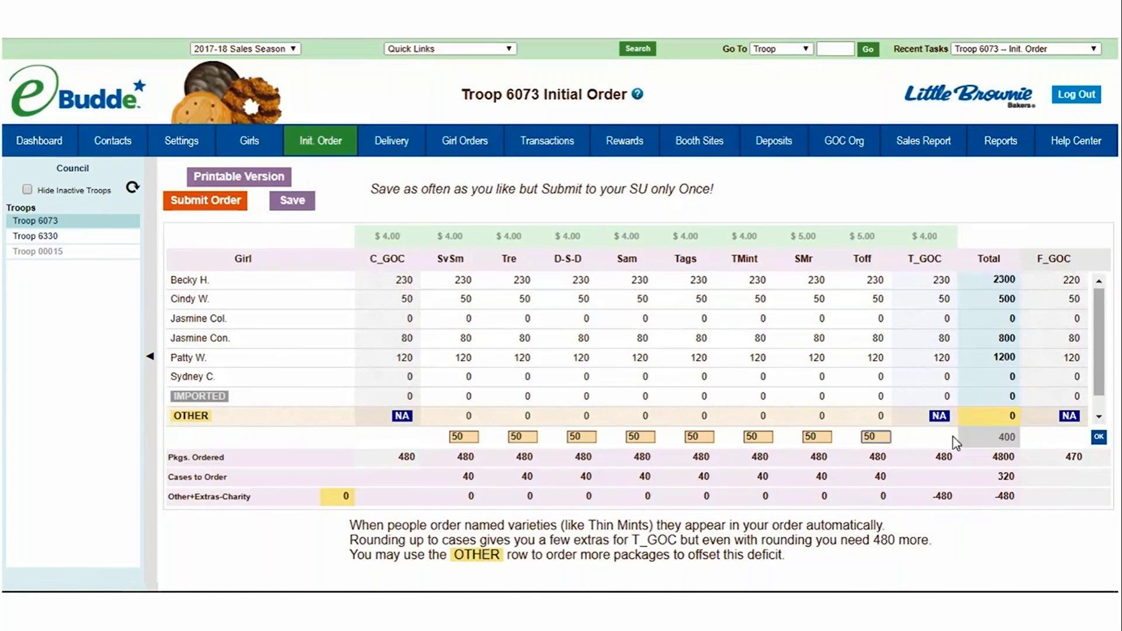
left_click(305, 201)
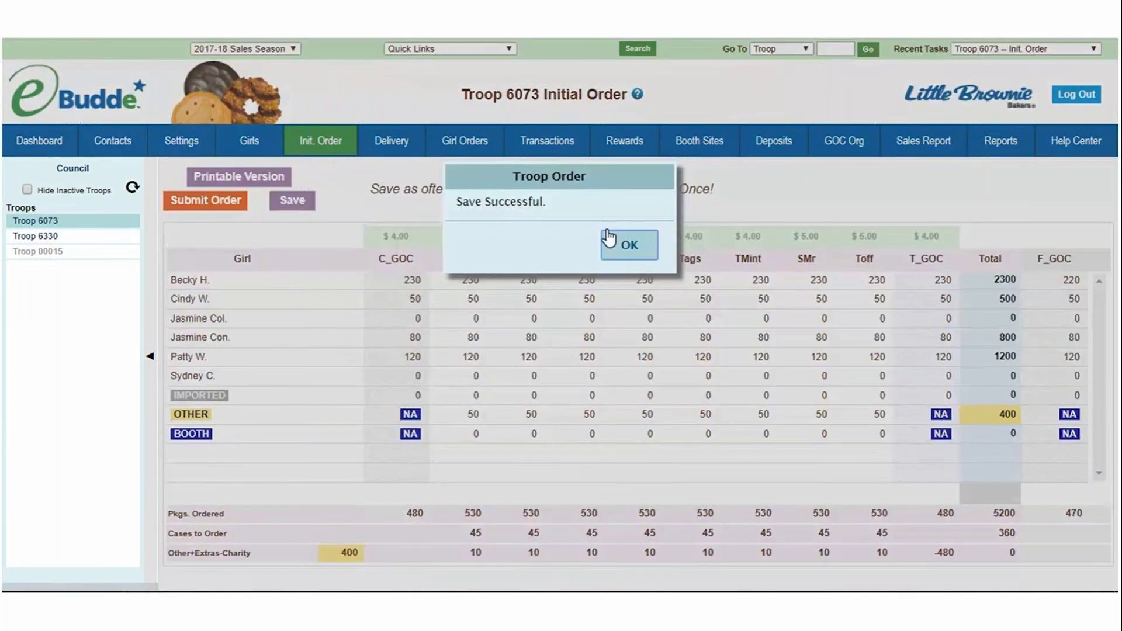
left_click(609, 239)
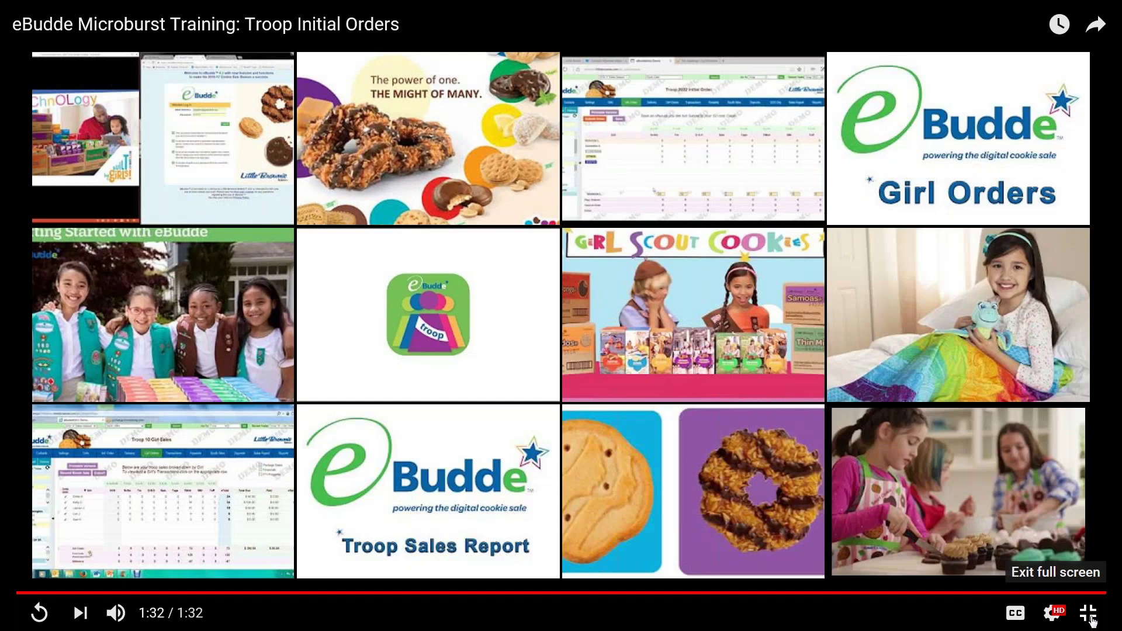
Leave the full-screen video, open the Little Brownie Bakers channel and browse its uploaded eBudde training videos.
left_click(1090, 618)
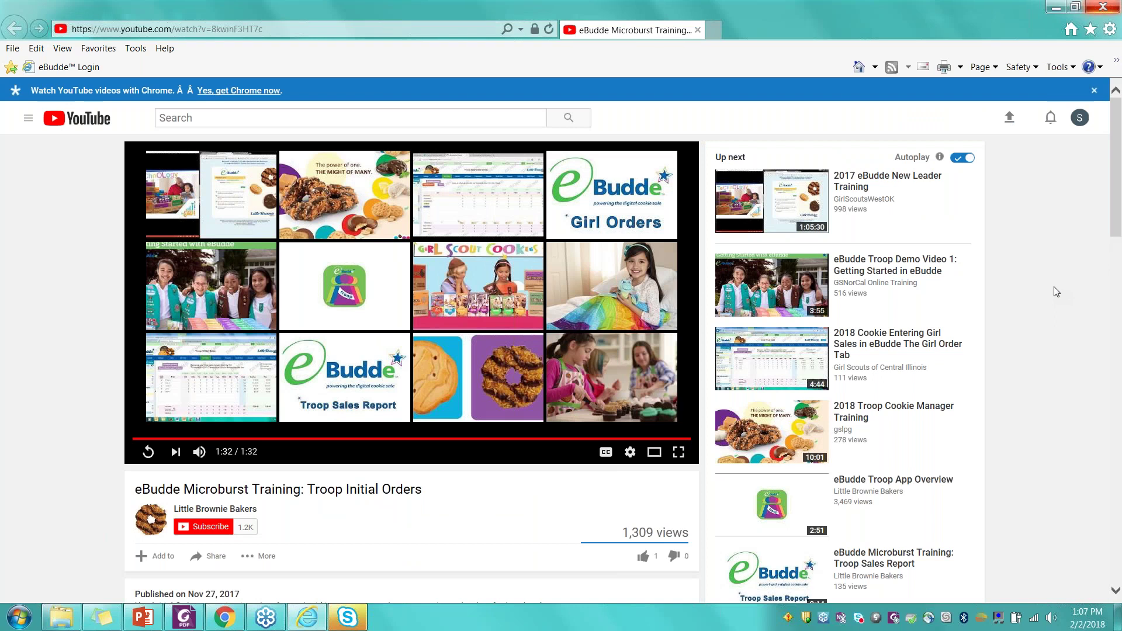
scroll(1057, 292, "down", 2)
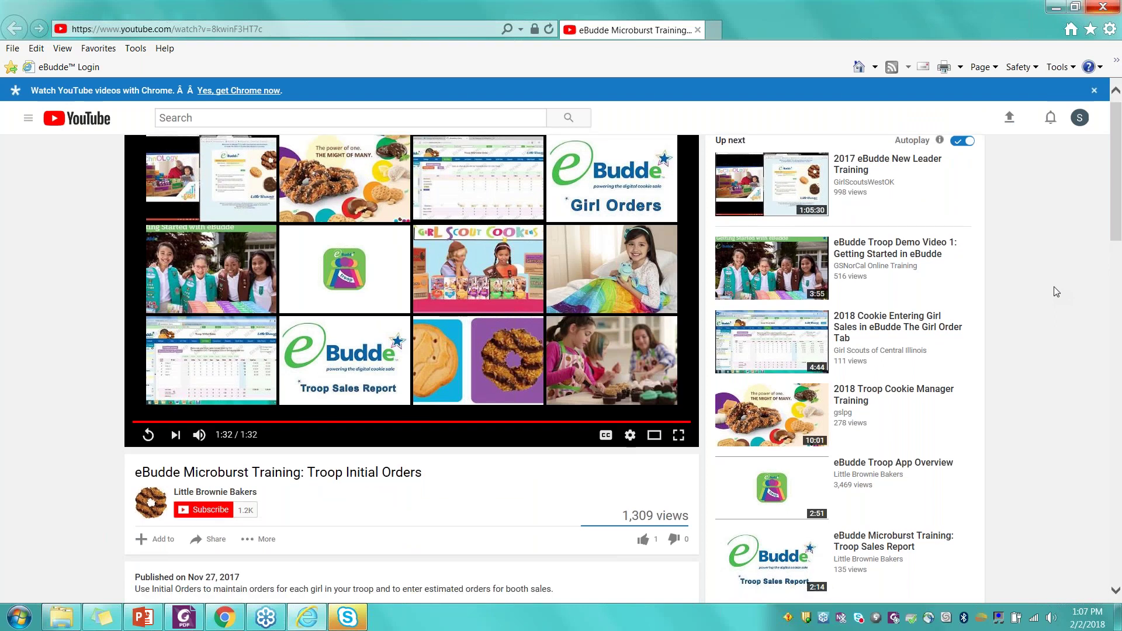
scroll(1057, 292, "up", 2)
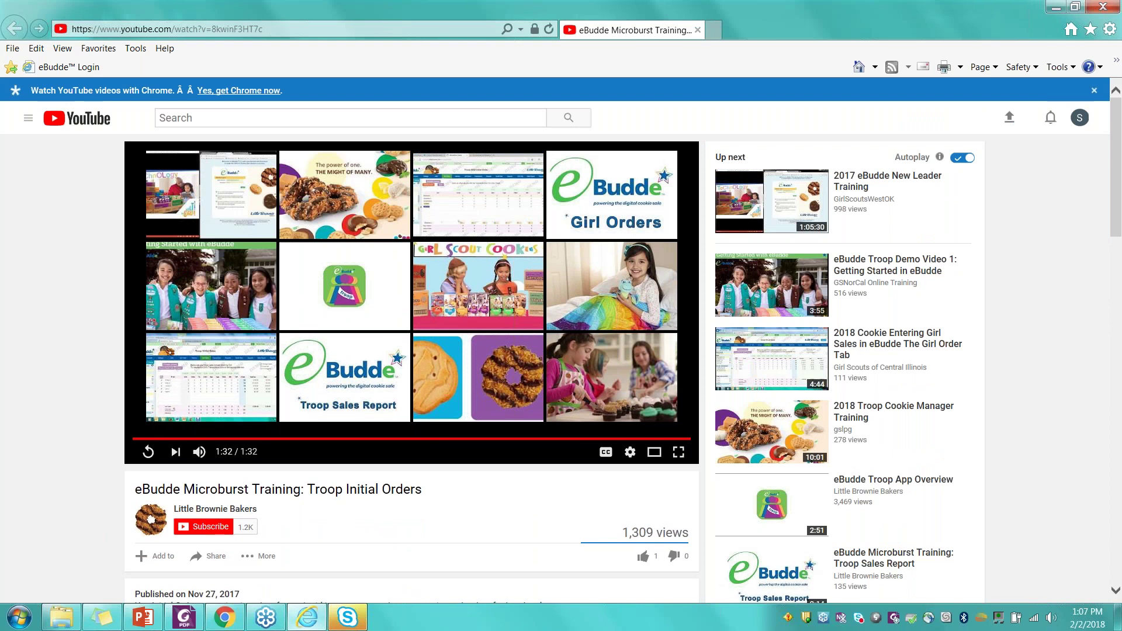
left_click(219, 512)
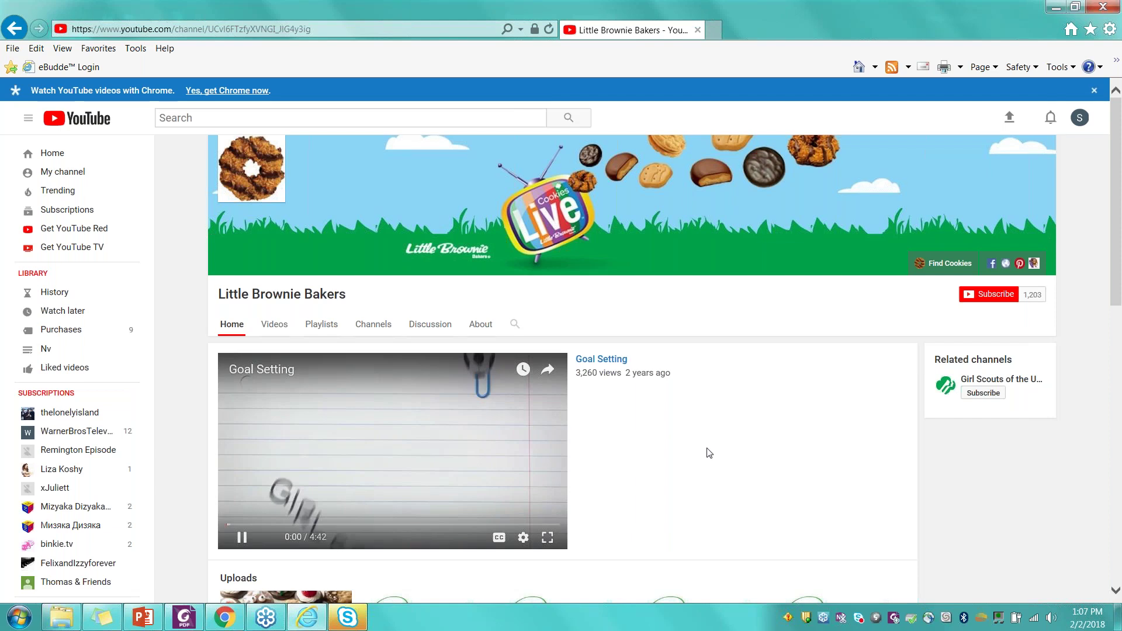
scroll(709, 453, "down", 2)
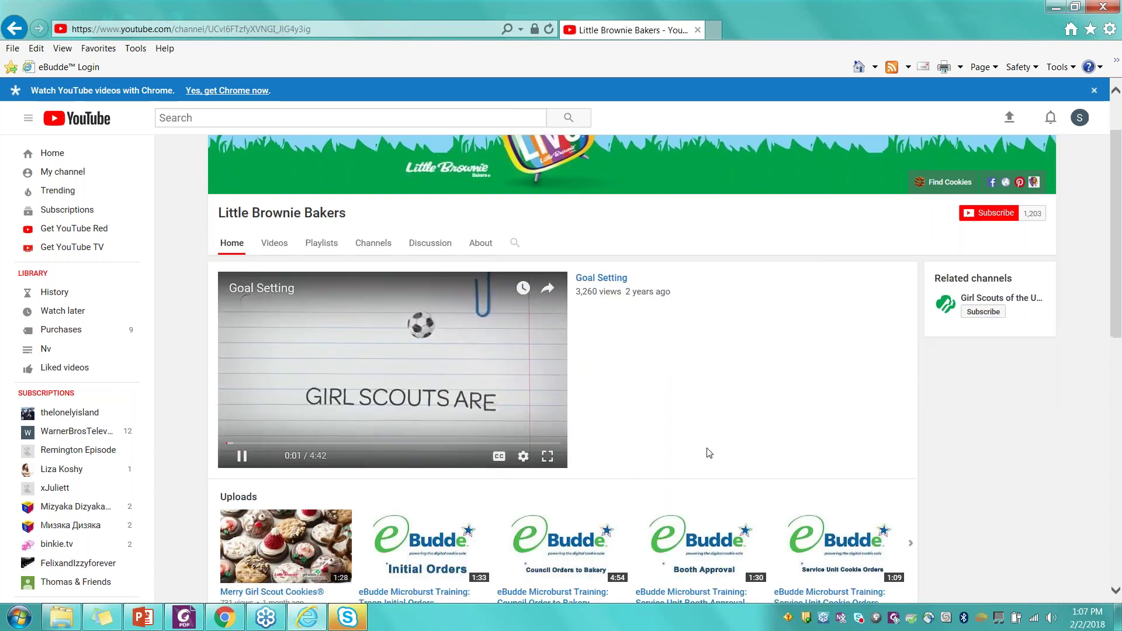
scroll(654, 368, "down", 4)
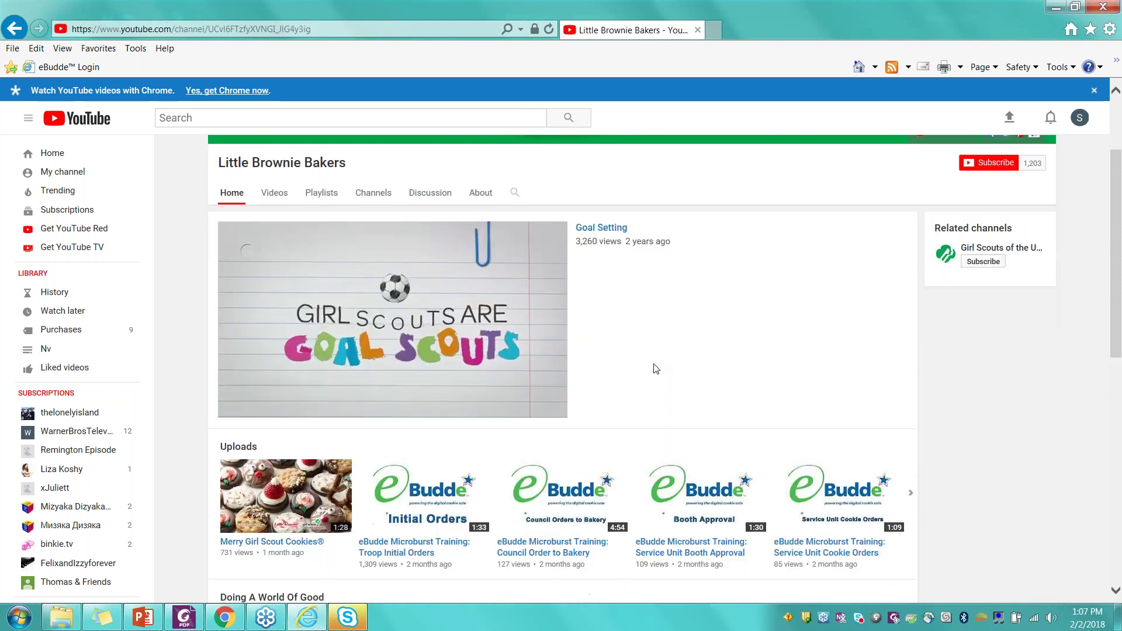
scroll(847, 220, "down", 1)
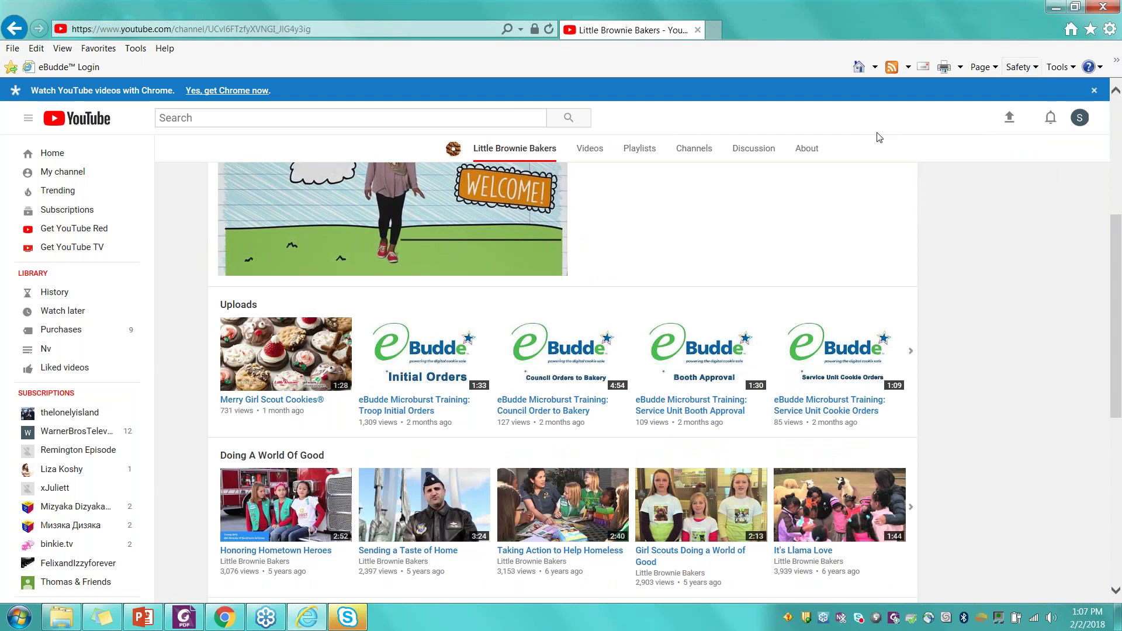
scroll(837, 211, "up", 5)
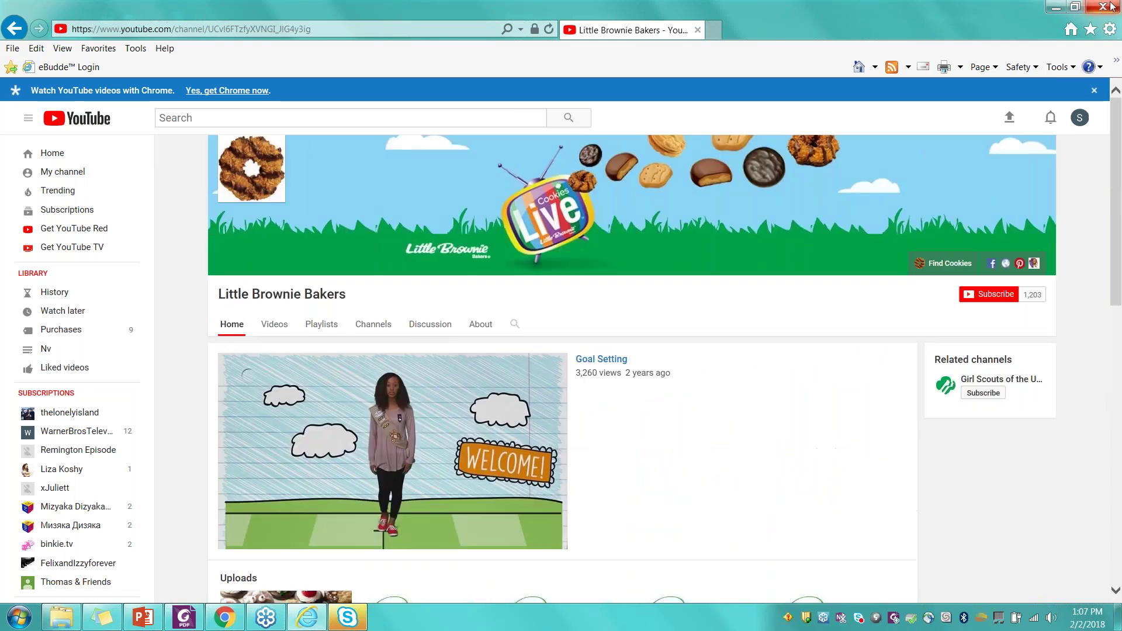
Close the video browser and display the eBudde Visual Walkthrough slide in PowerPoint.
left_click(1113, 6)
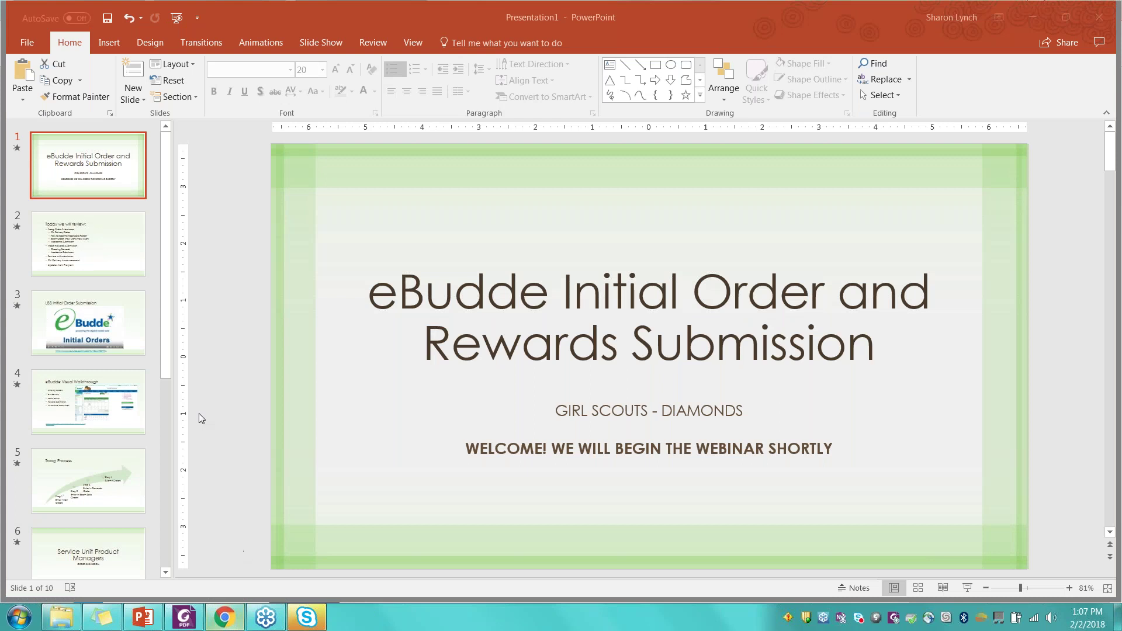
left_click(99, 331)
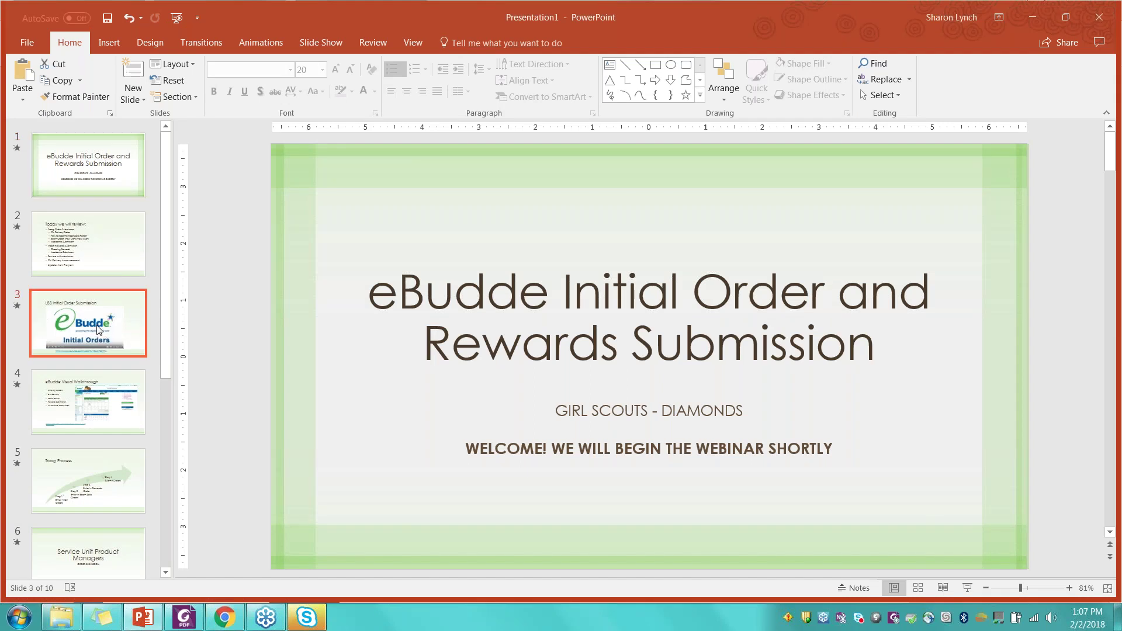
left_click(95, 402)
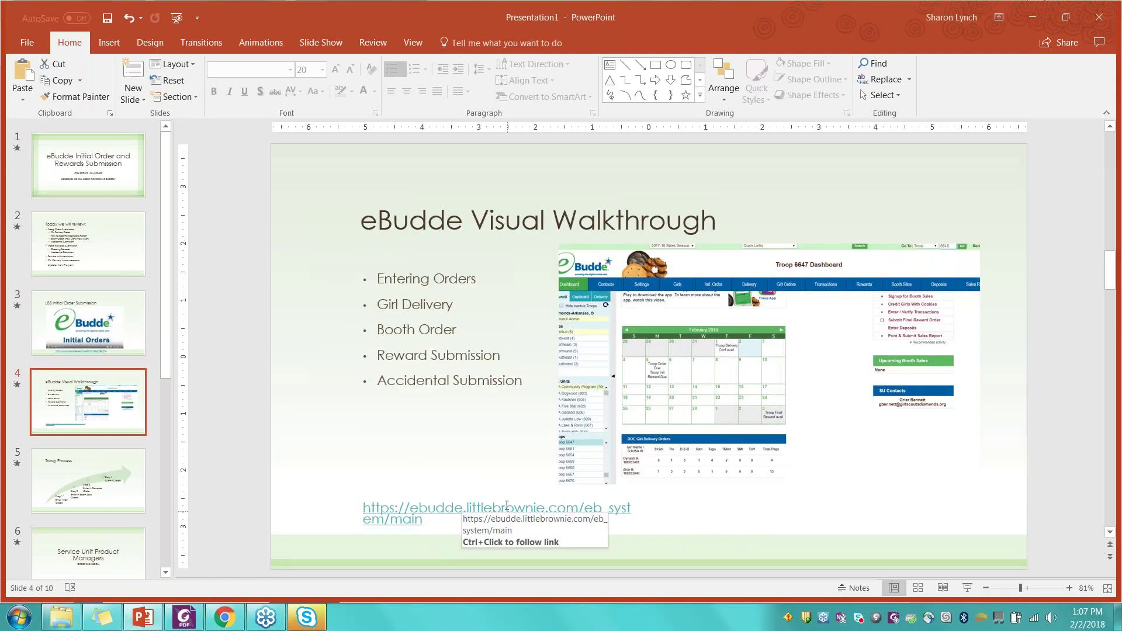
Switch to the eBudde page in Chrome and keep the session active.
left_click(227, 623)
left_click(227, 11)
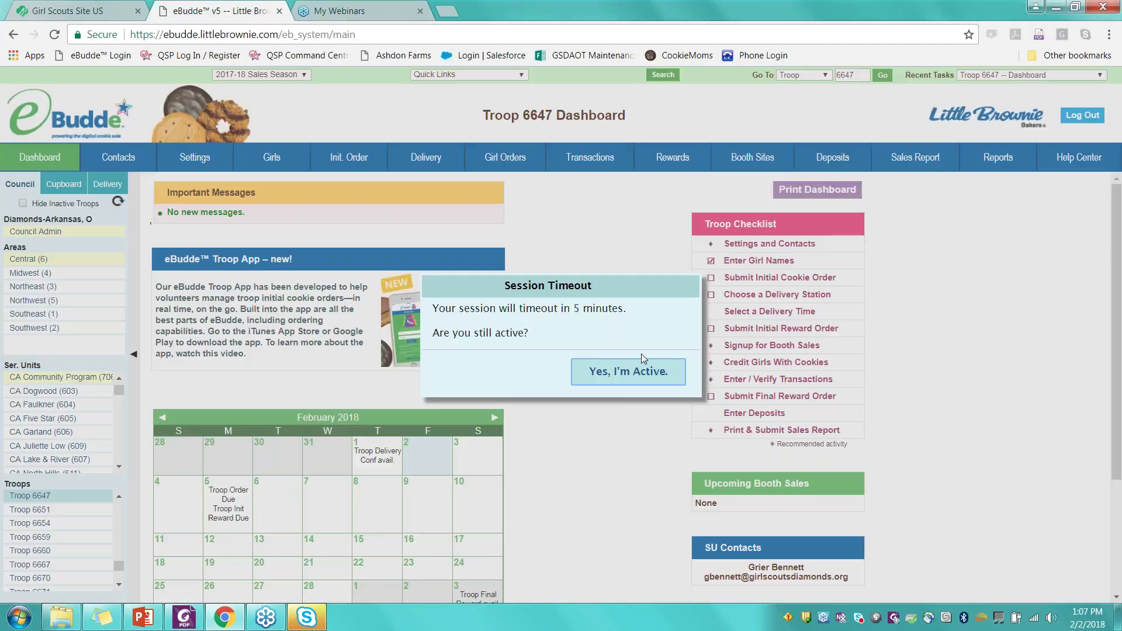
left_click(652, 368)
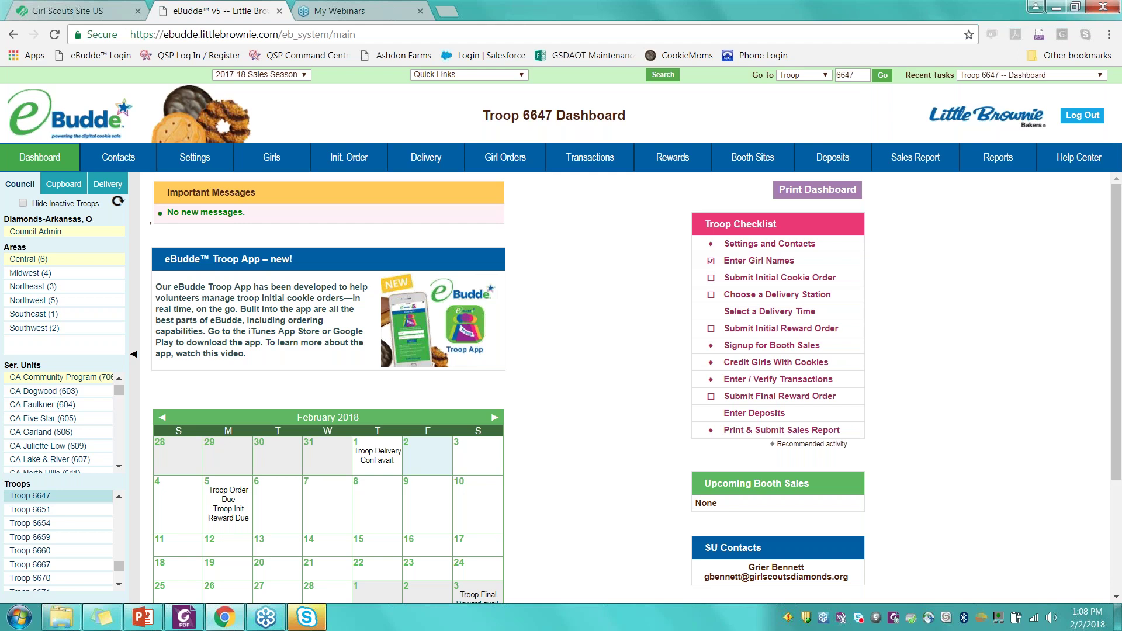
Open Troop 6647 through the Central area and CA Community Program service unit, and review its dashboard calendar and DOC Girl Delivery Orders.
left_click(30, 260)
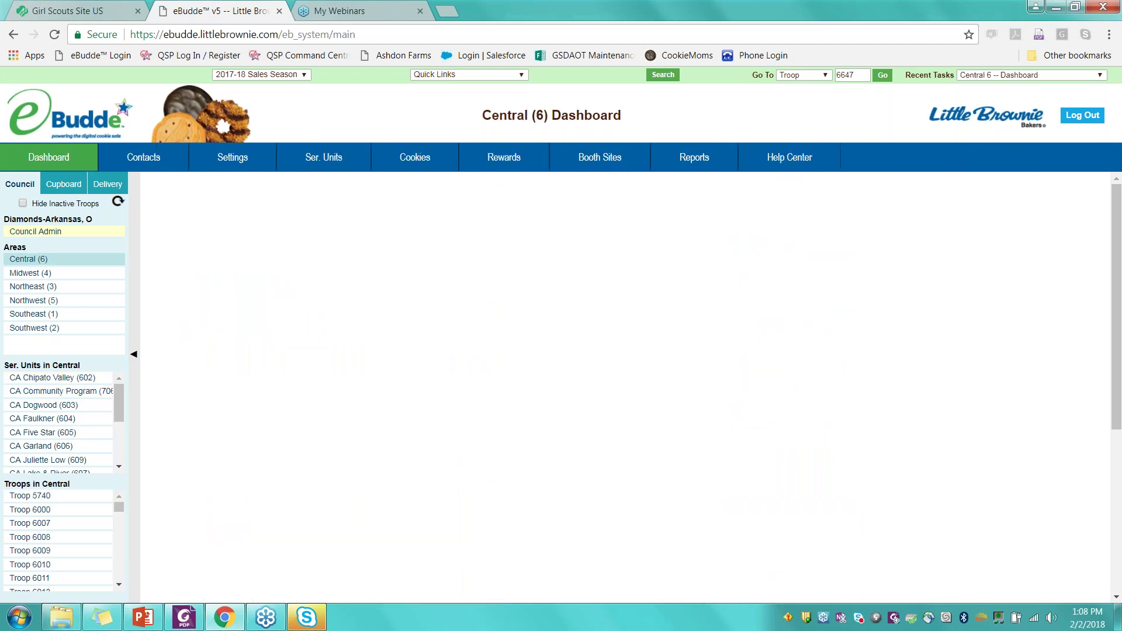
left_click(46, 397)
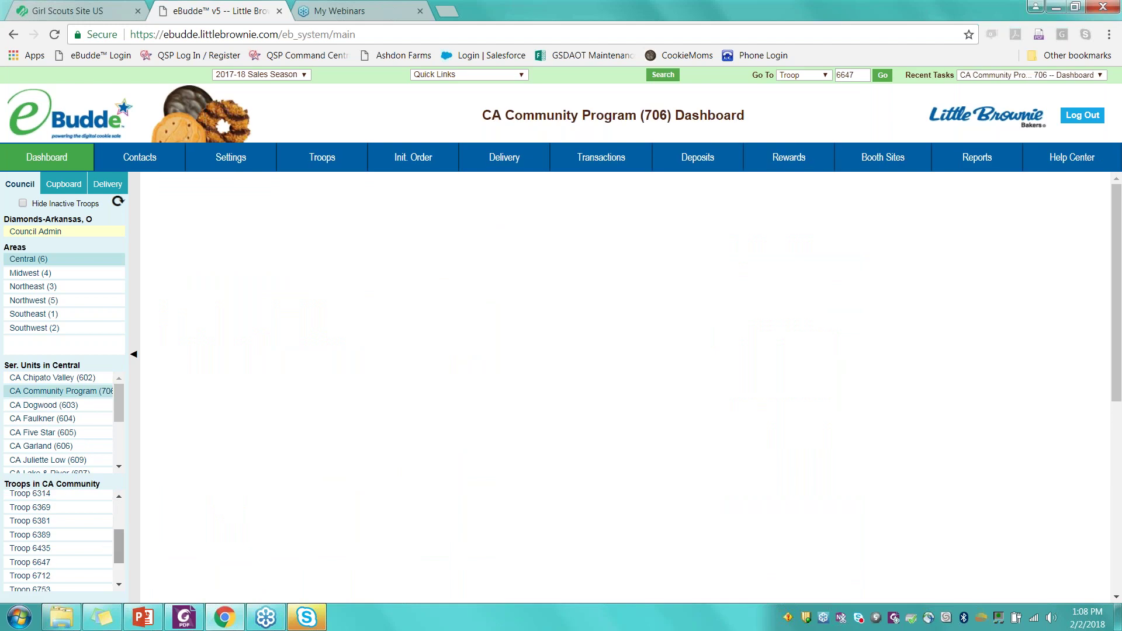
scroll(118, 557, "down", 2)
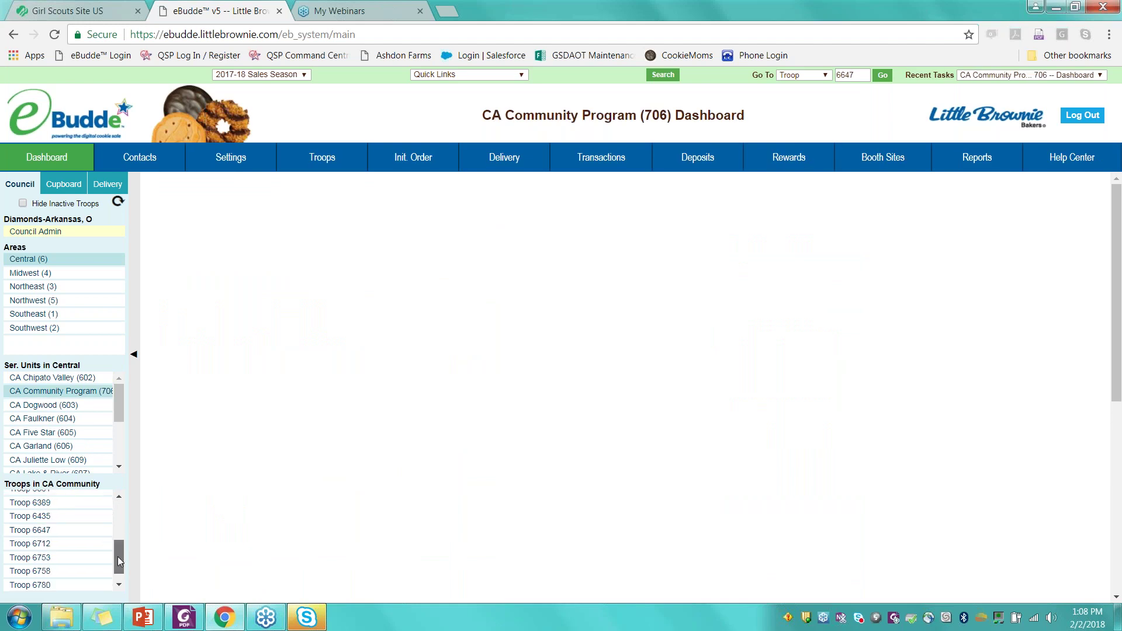
left_click(39, 537)
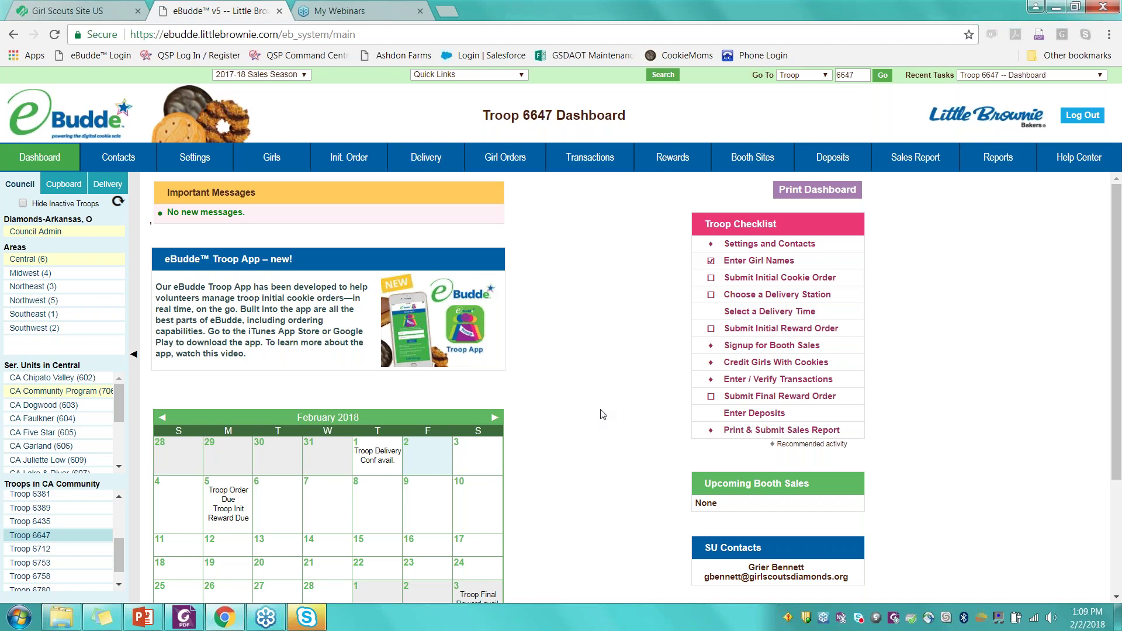
scroll(603, 414, "down", 2)
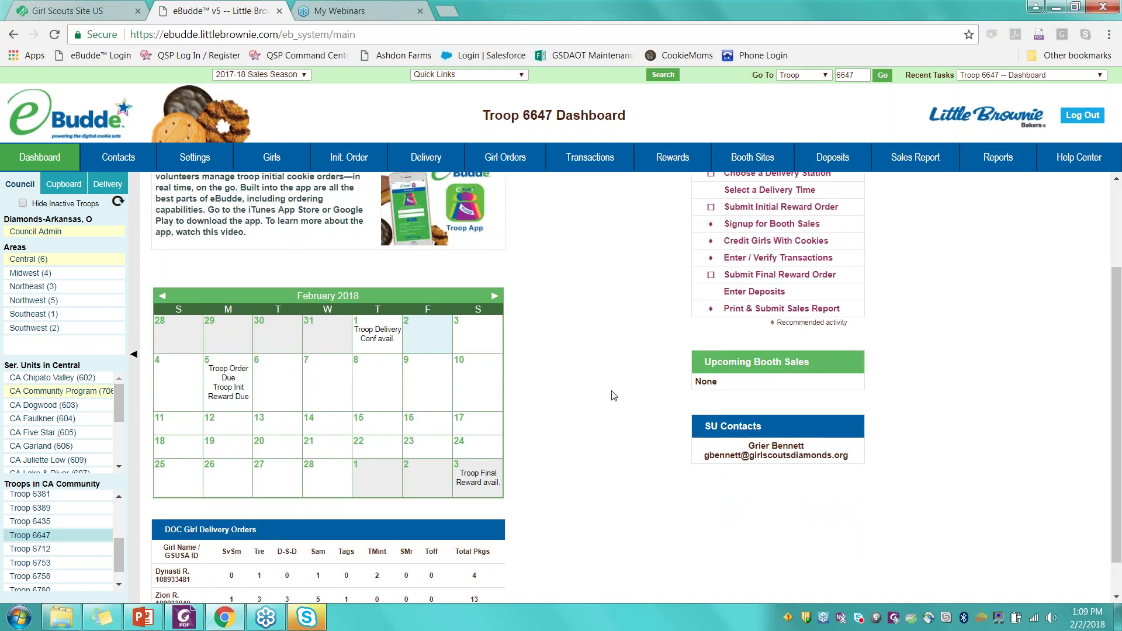
scroll(614, 397, "down", 1)
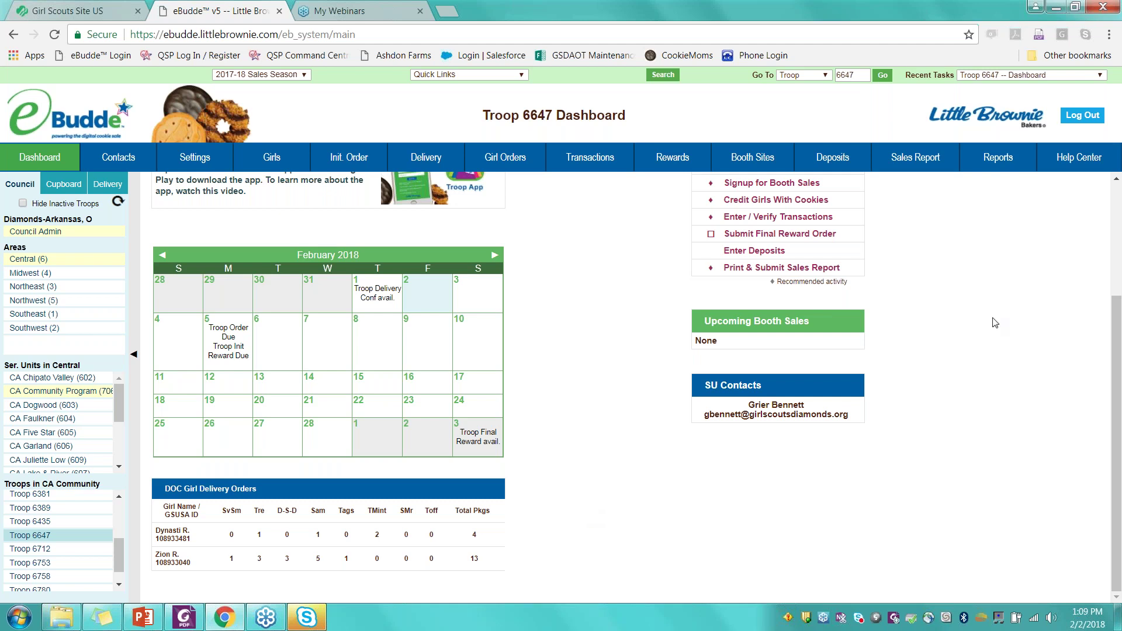
Download Troop 6647's Girl Delivery - Varieties Only - By Girl report as XLSX and open it in Excel.
left_click(1006, 160)
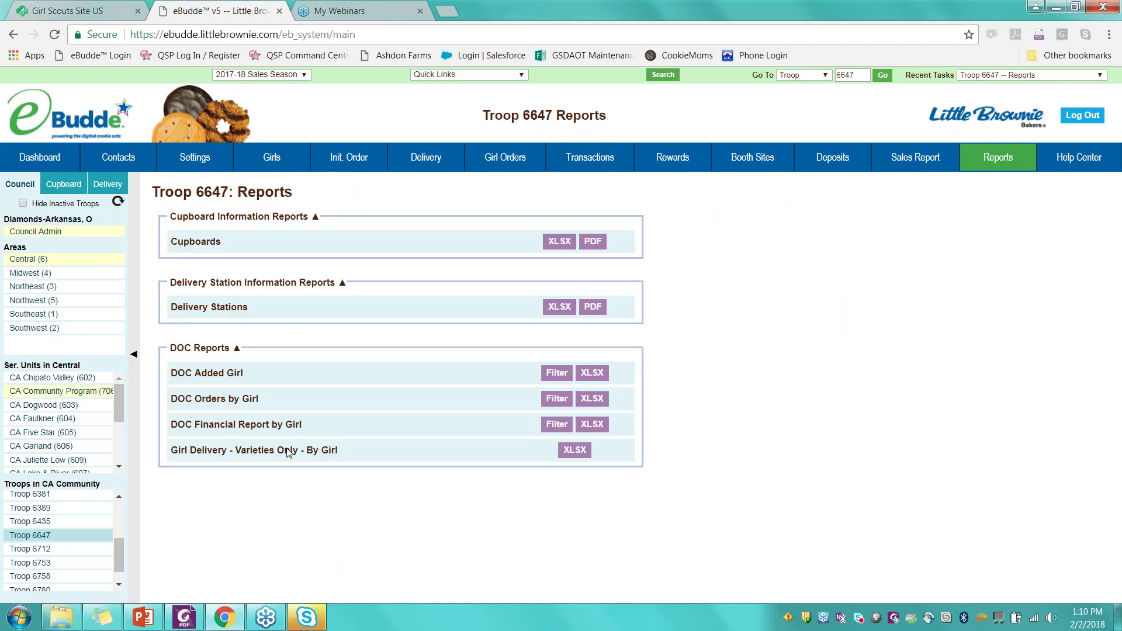
left_click(573, 455)
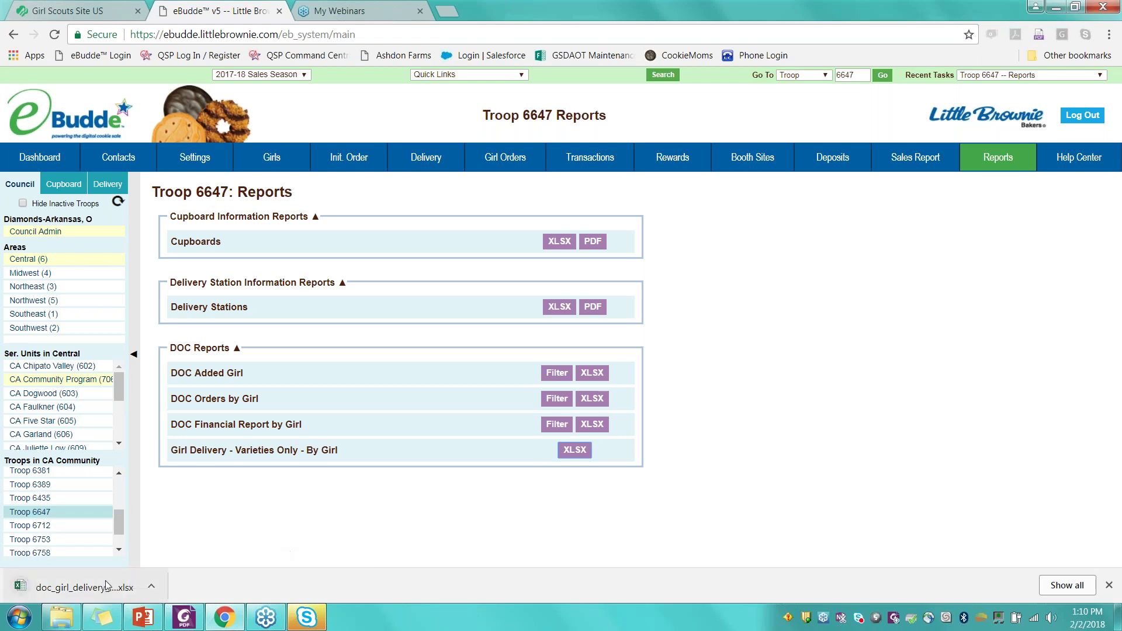
left_click(107, 585)
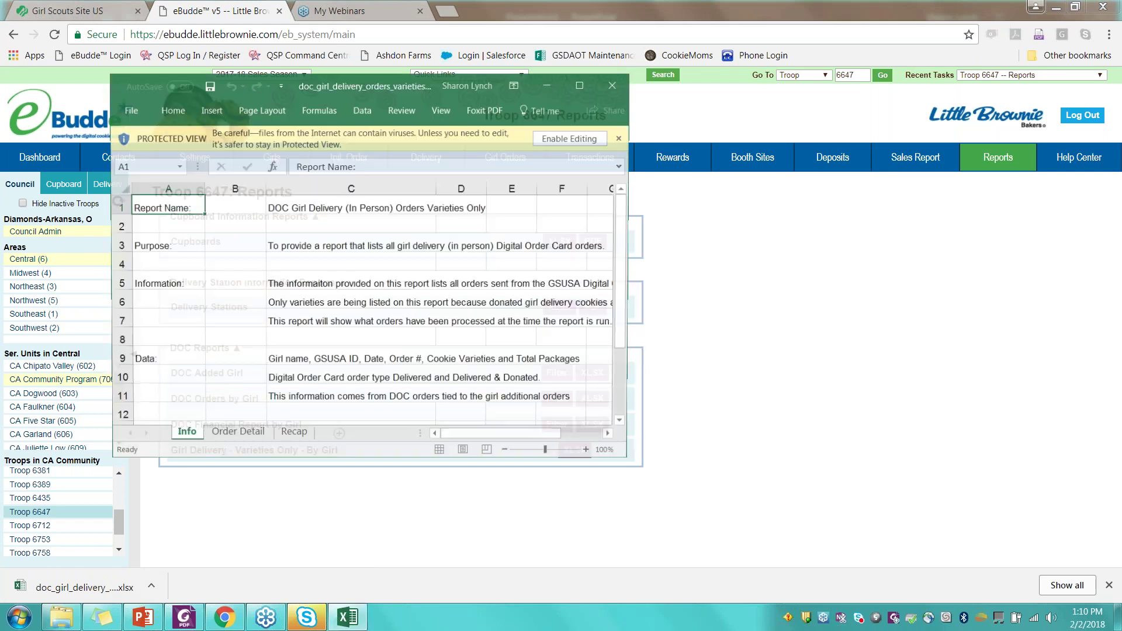
Maximize the report workbook and examine the order rows and variety columns on the Order Detail sheet.
left_click(583, 83)
key("ctrl+Page_Down")
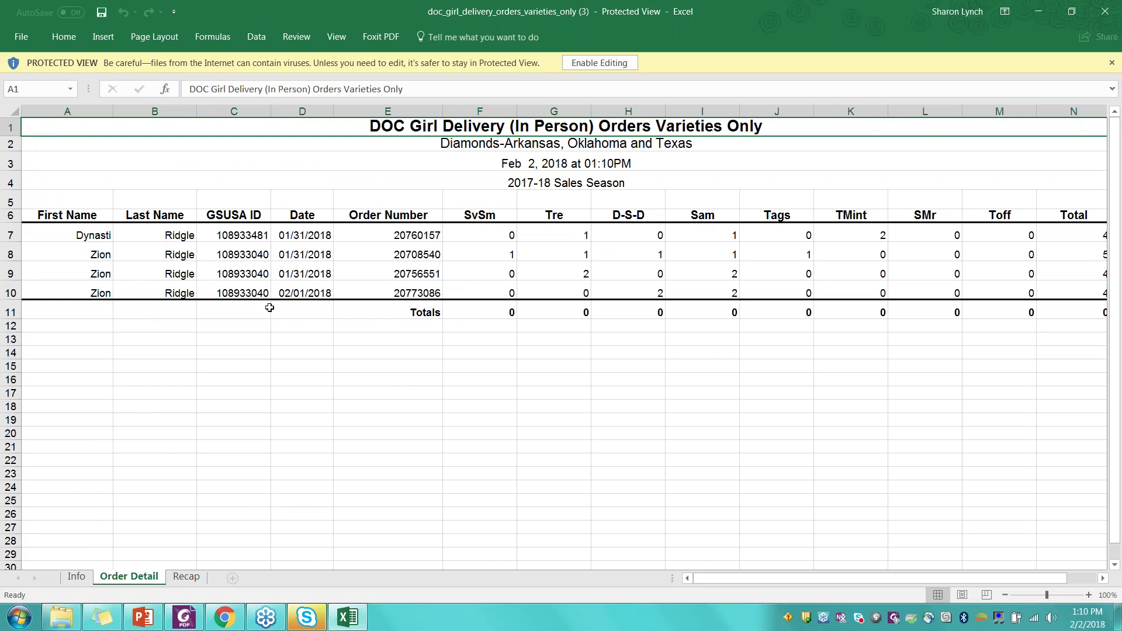
scroll(269, 307, "right", 1)
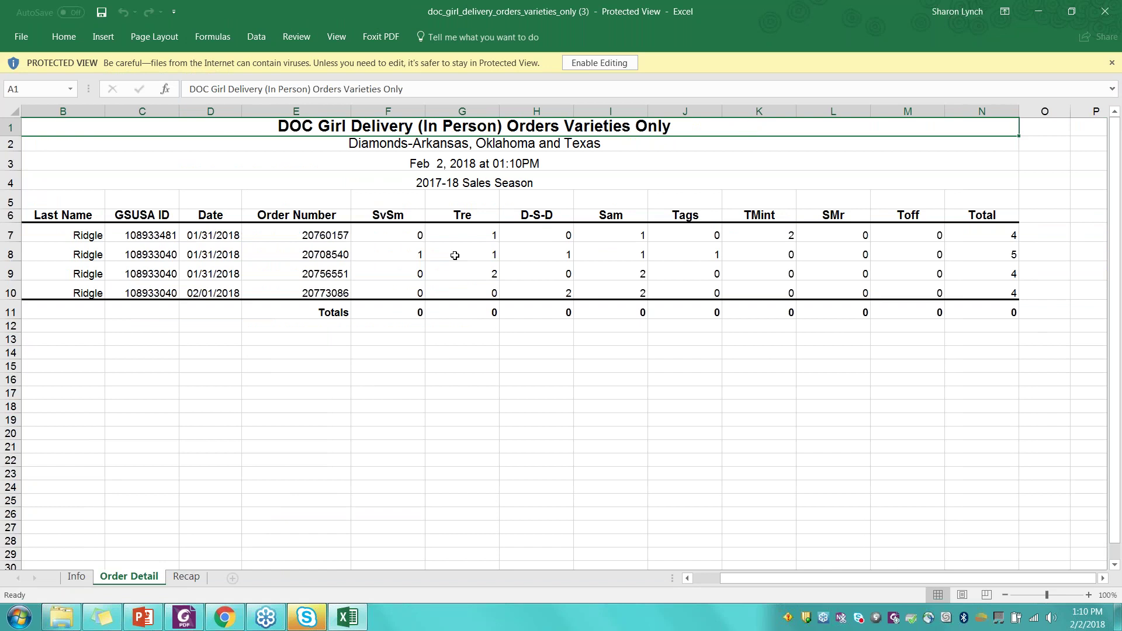
scroll(534, 300, "left", 1)
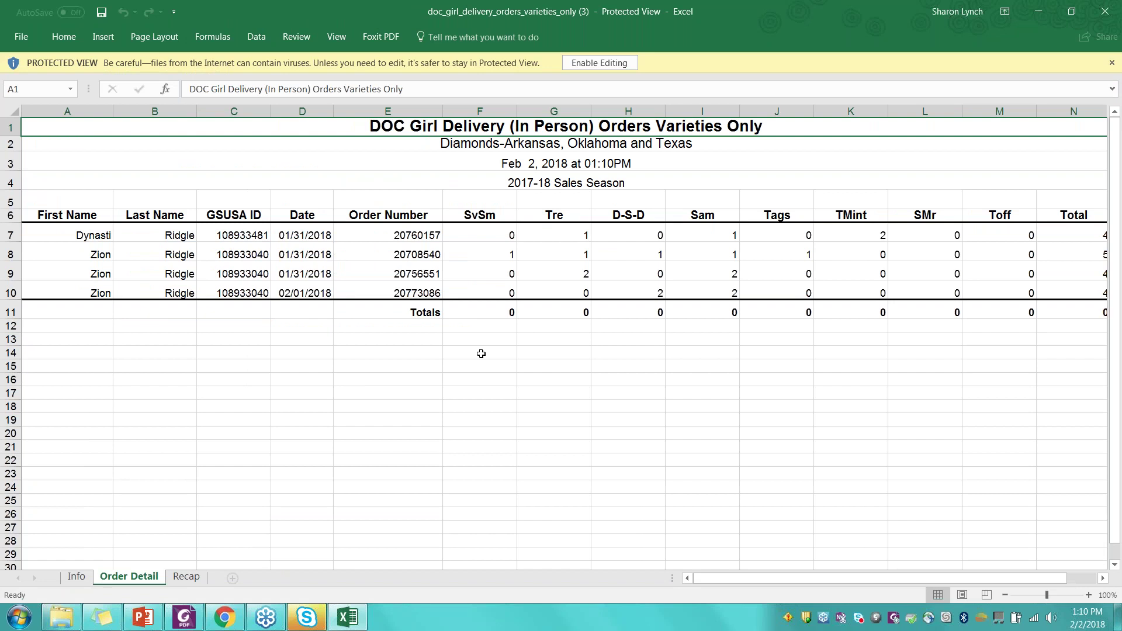
Compare the variety columns on the Order Detail sheet with the per-girl Recap sheet, and close the report workbook.
scroll(528, 303, "right", 2)
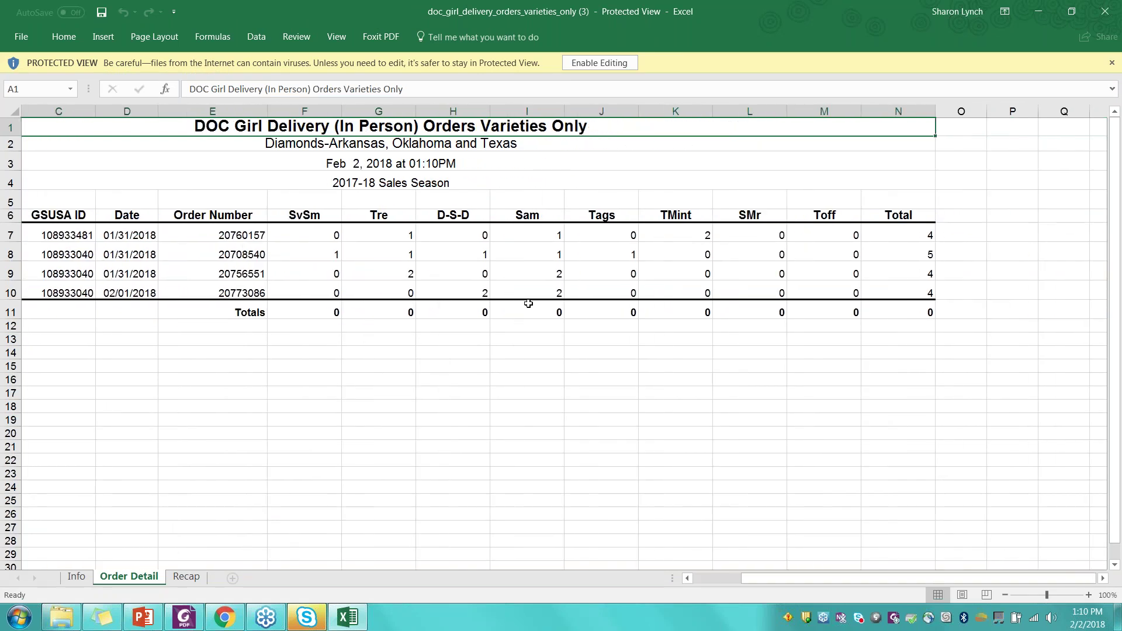
scroll(528, 303, "left", 2)
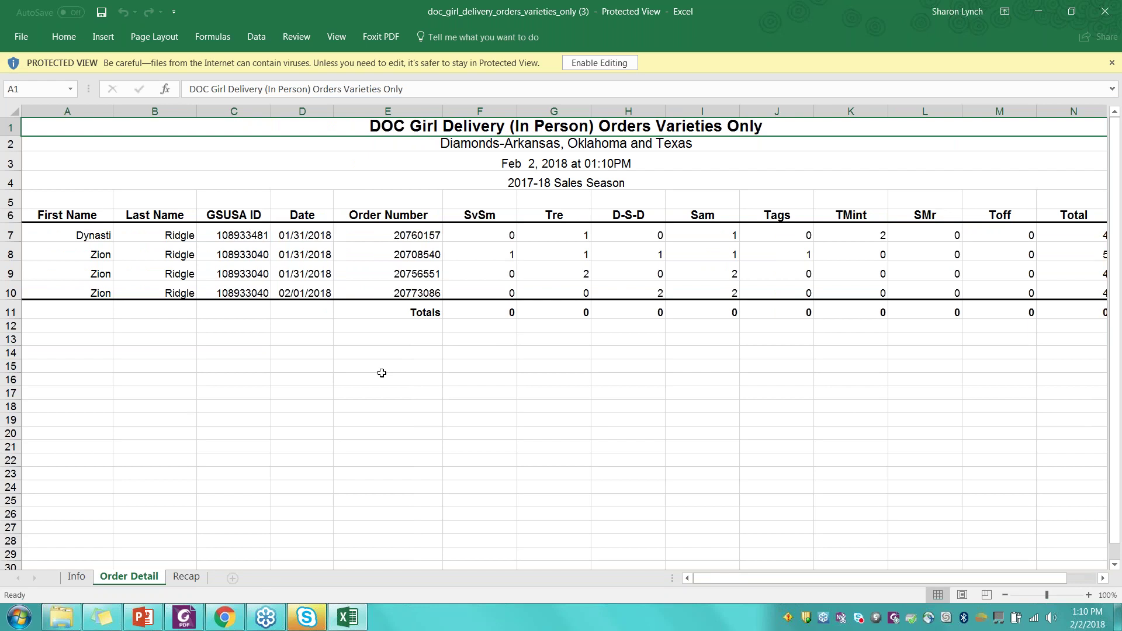
left_click(184, 577)
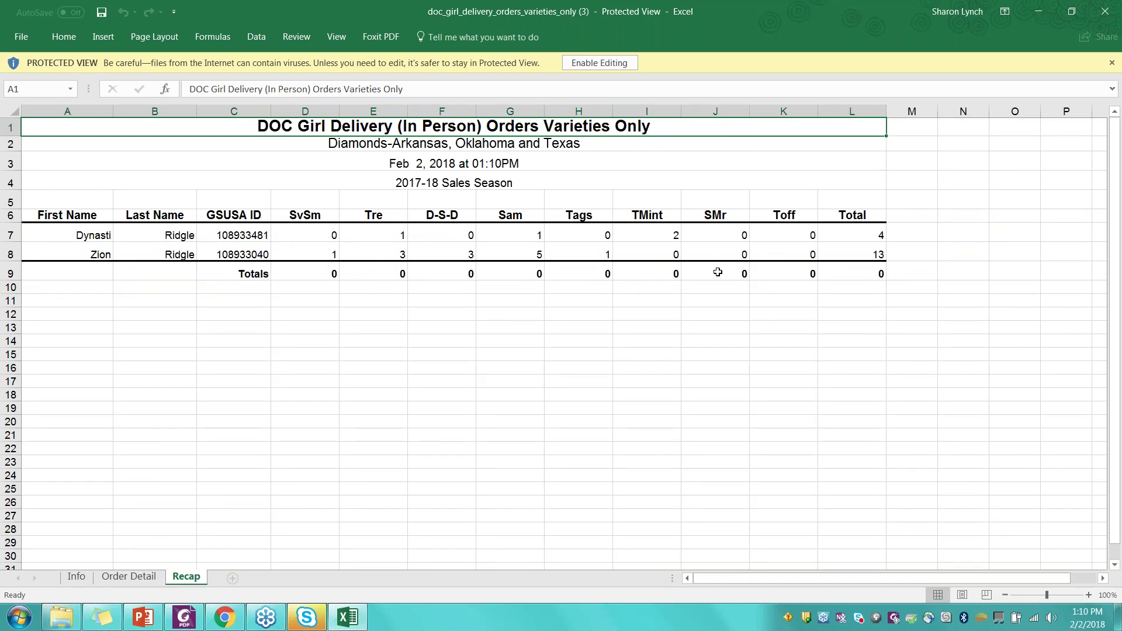
left_click(124, 577)
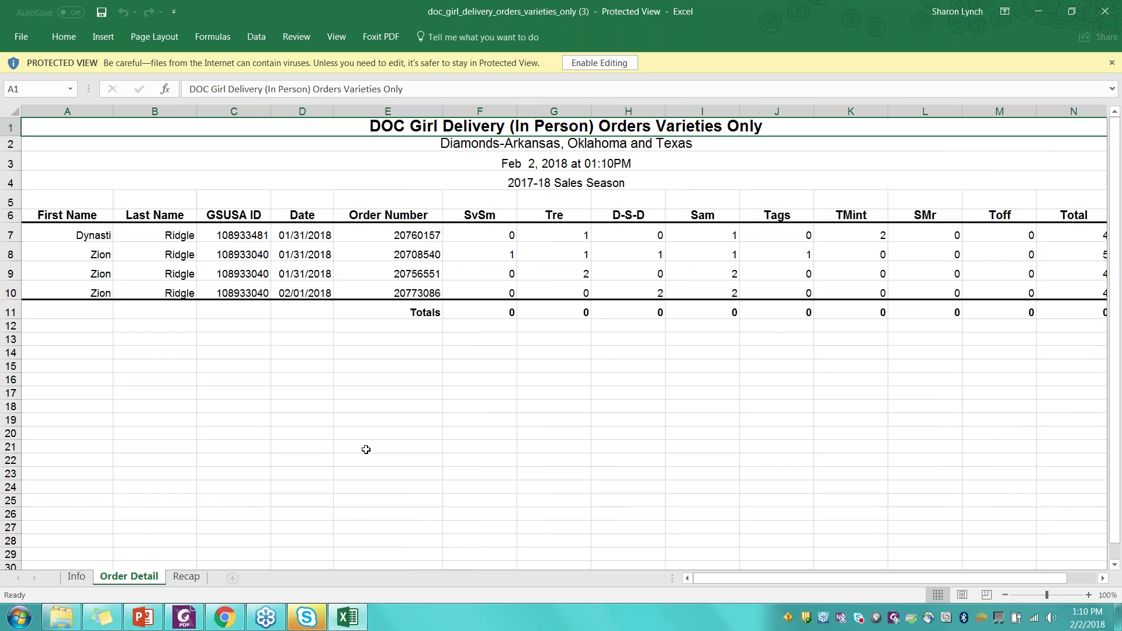
scroll(366, 449, "right", 2)
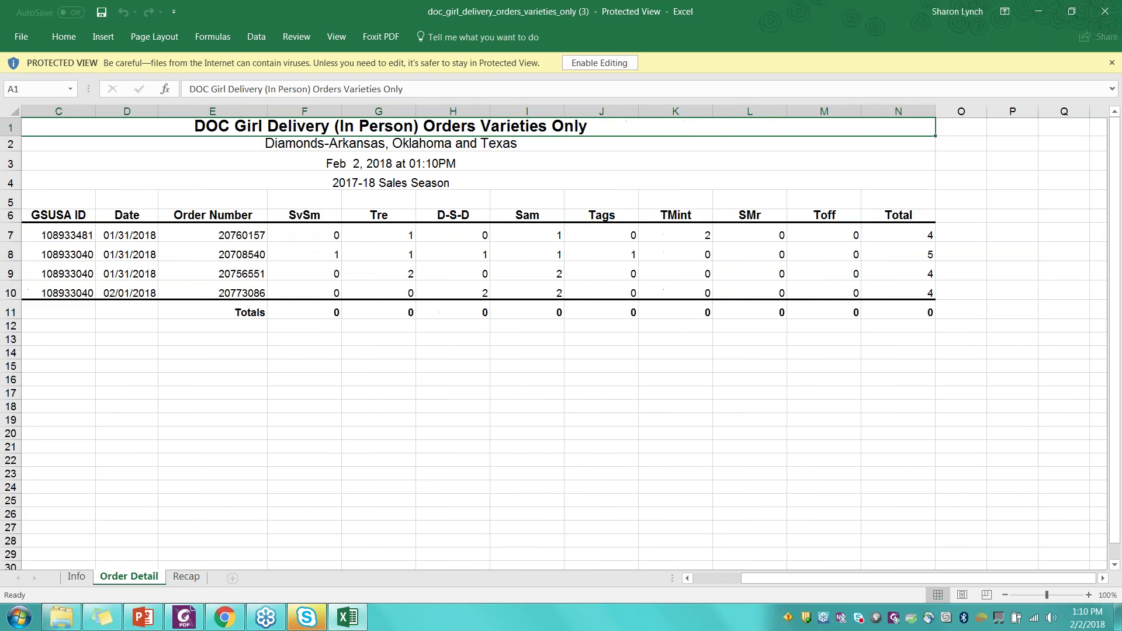
left_click(1106, 10)
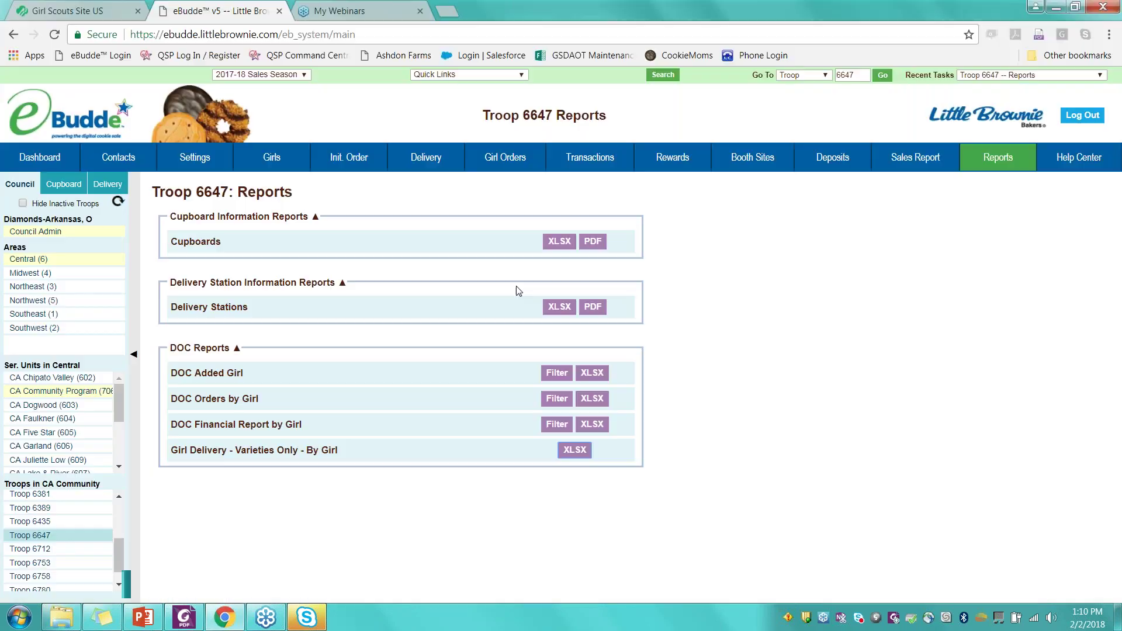
Open Troop 6647's Initial Order in eBudde and look through the list of girls.
left_click(348, 157)
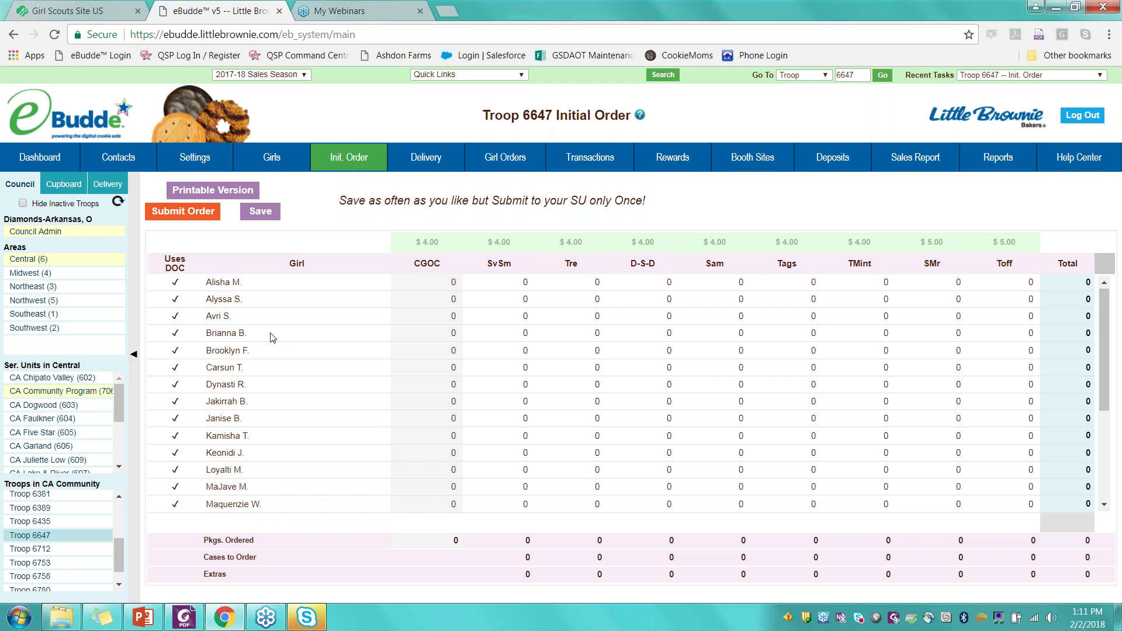
scroll(270, 337, "down", 5)
scroll(270, 338, "up", 5)
Enter 5 CGOC packages and 50 packages of each of the eight cookie varieties for the first girl listed.
left_click(166, 288)
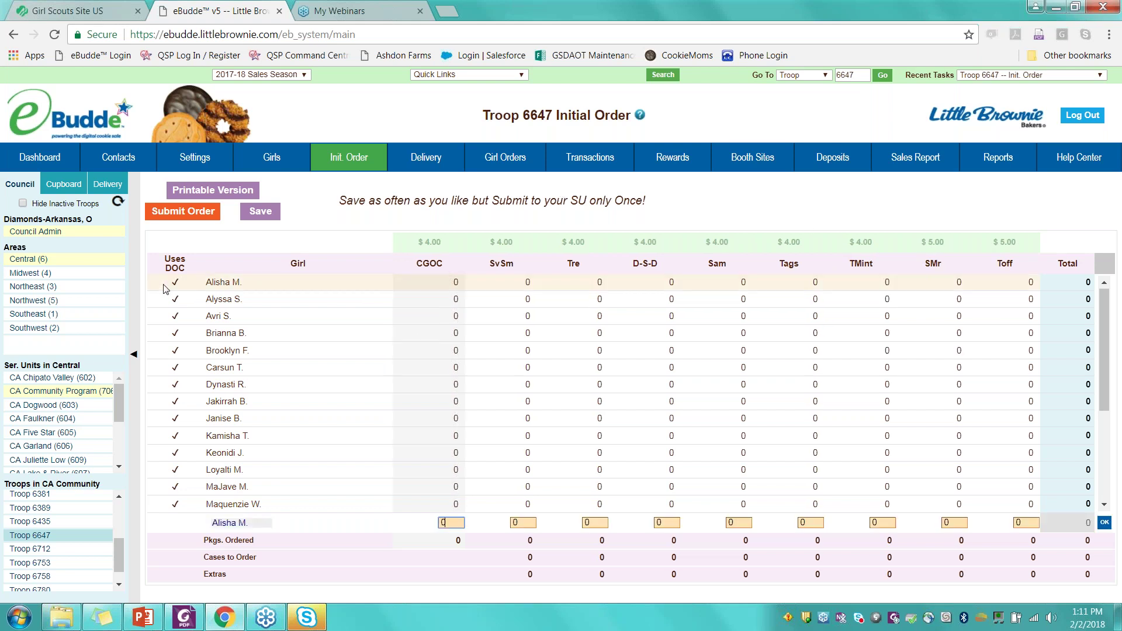
left_click(458, 285)
left_click(459, 285)
left_click_drag(450, 524, 432, 527)
type("5")
key("Tab")
type("50")
key("Tab")
type("50")
key("Tab")
type("50")
key("Tab")
type("50")
key("Tab")
key("Tab")
type("50")
key("Tab")
type("50")
key("Tab")
type("50")
key("Tab")
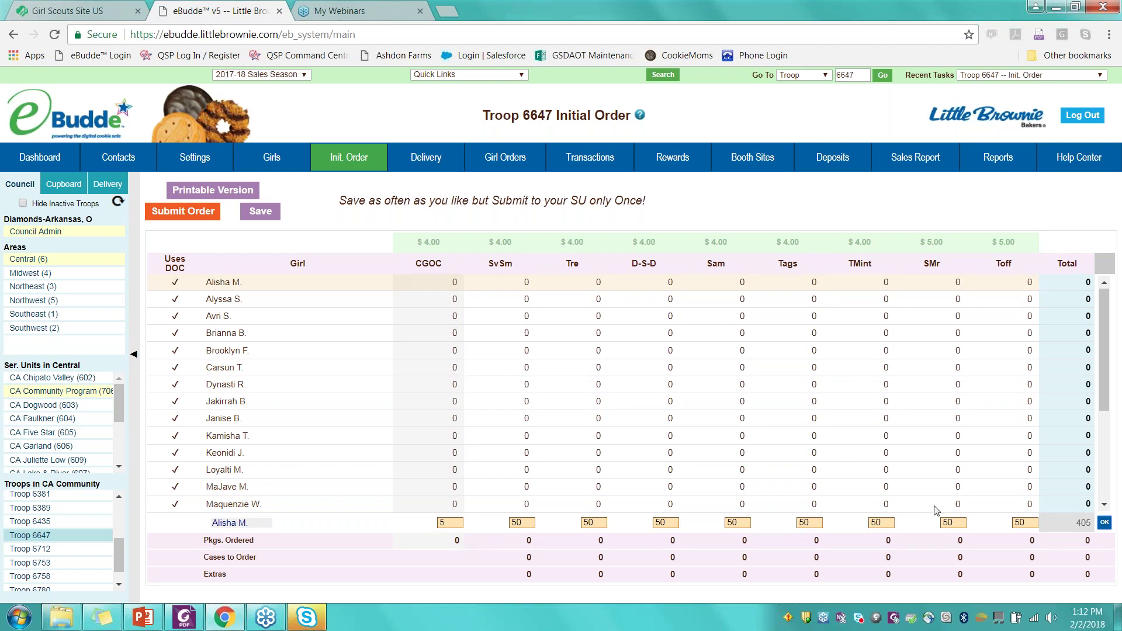
left_click(1105, 523)
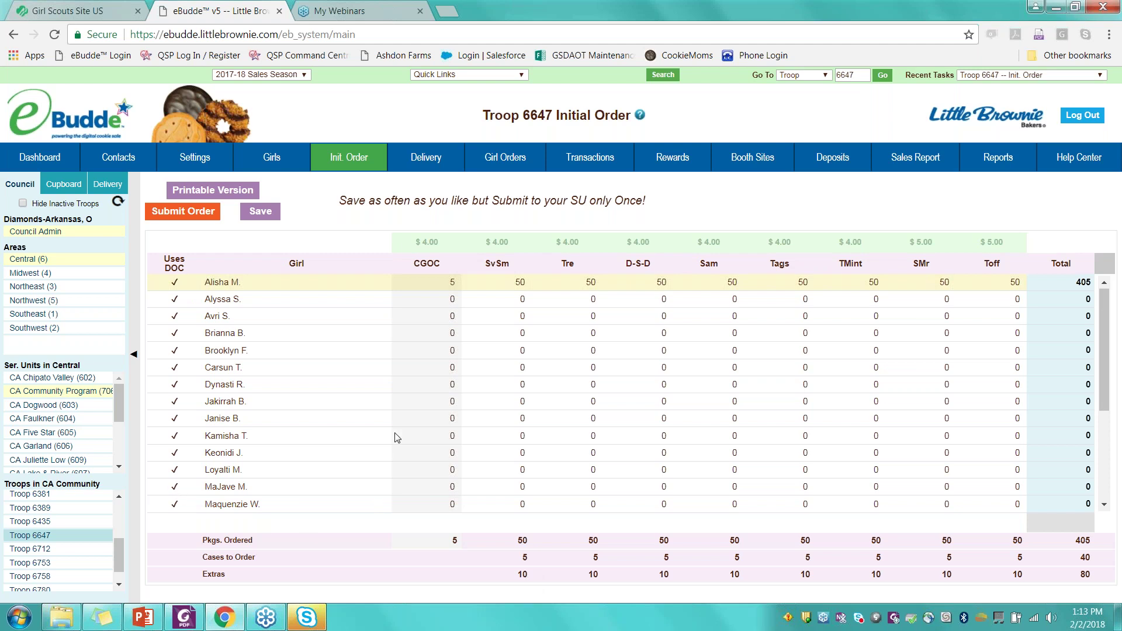
Dismiss the incoming chat notification and open the BOOTH row of the initial order for quantity entry.
scroll(397, 437, "down", 3)
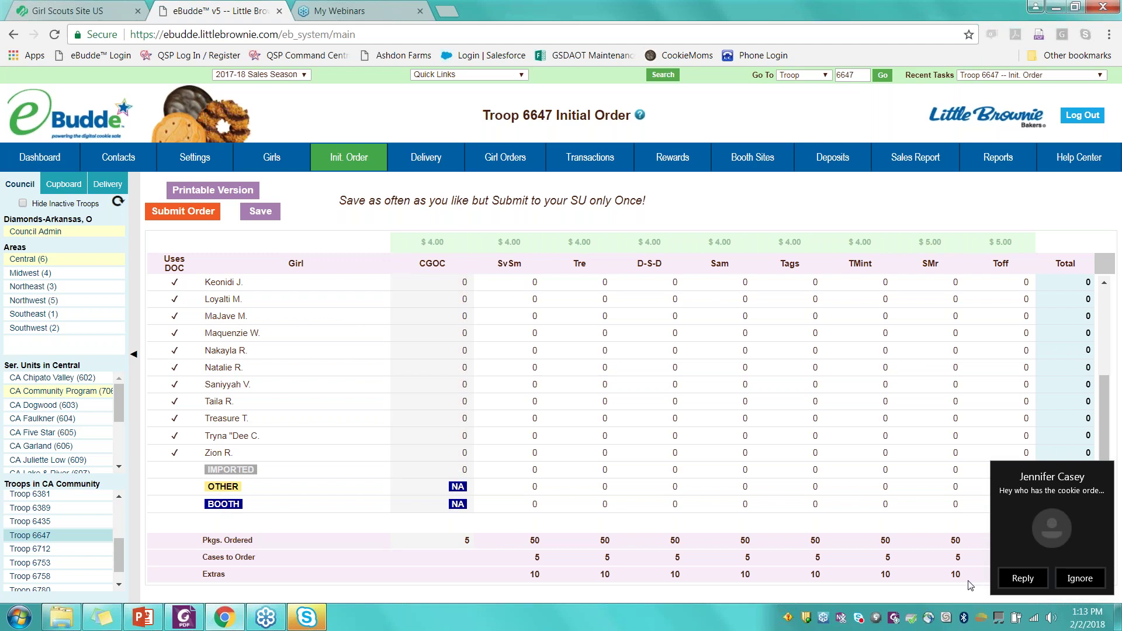
left_click(1080, 579)
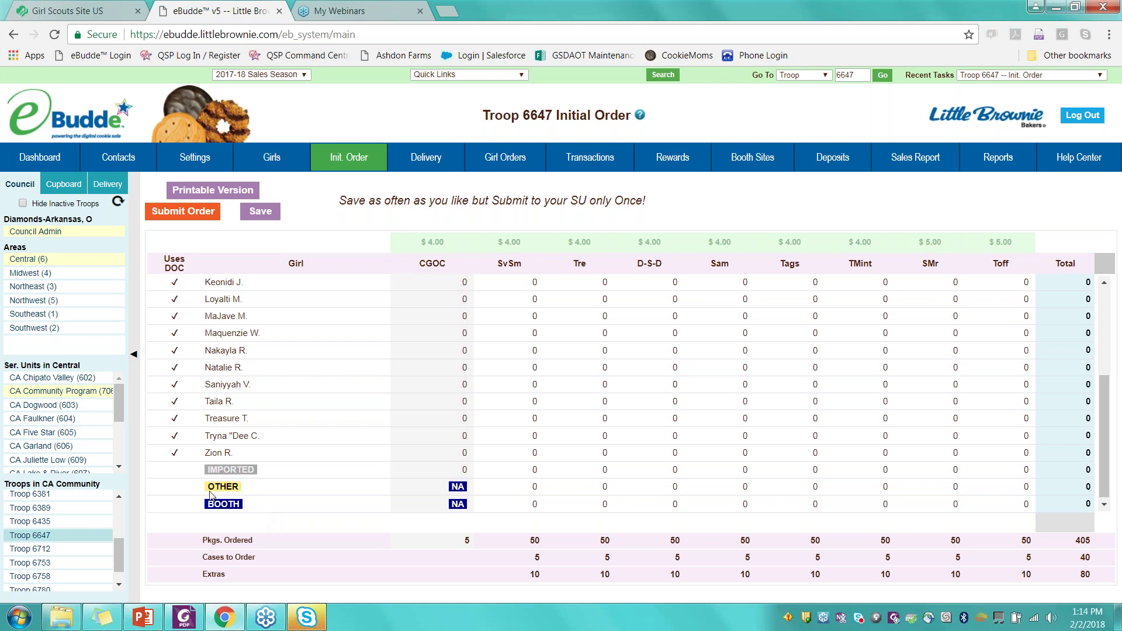
left_click(224, 504)
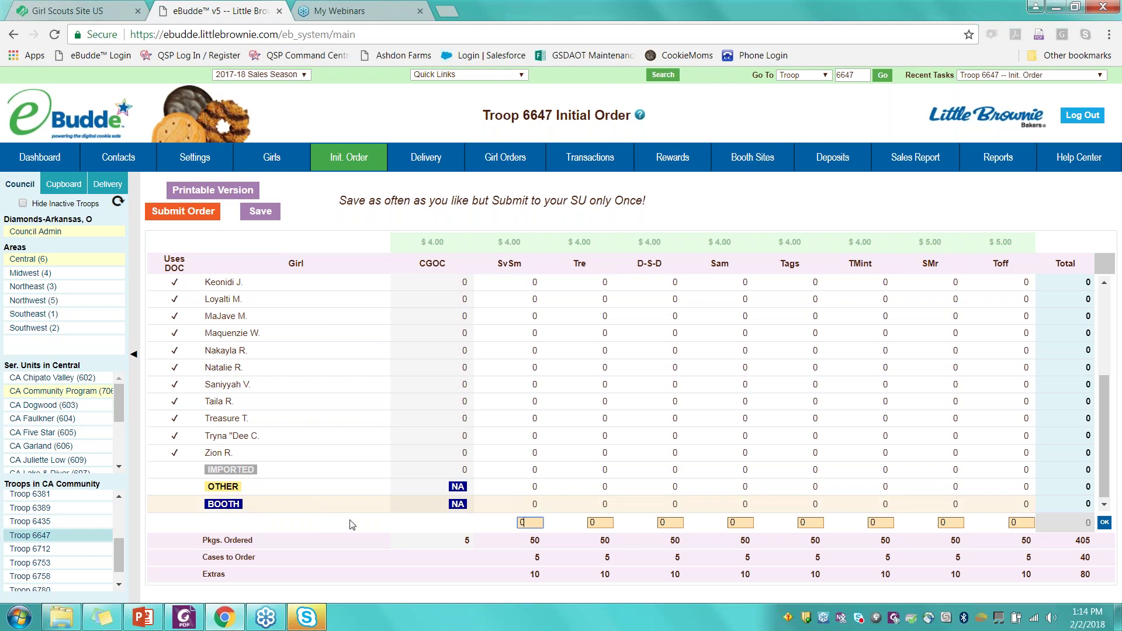
double_click(519, 522)
Open cookiemoms.com in a new browser tab, discard the flagged download, and go to the Booth Sales page.
left_click(447, 12)
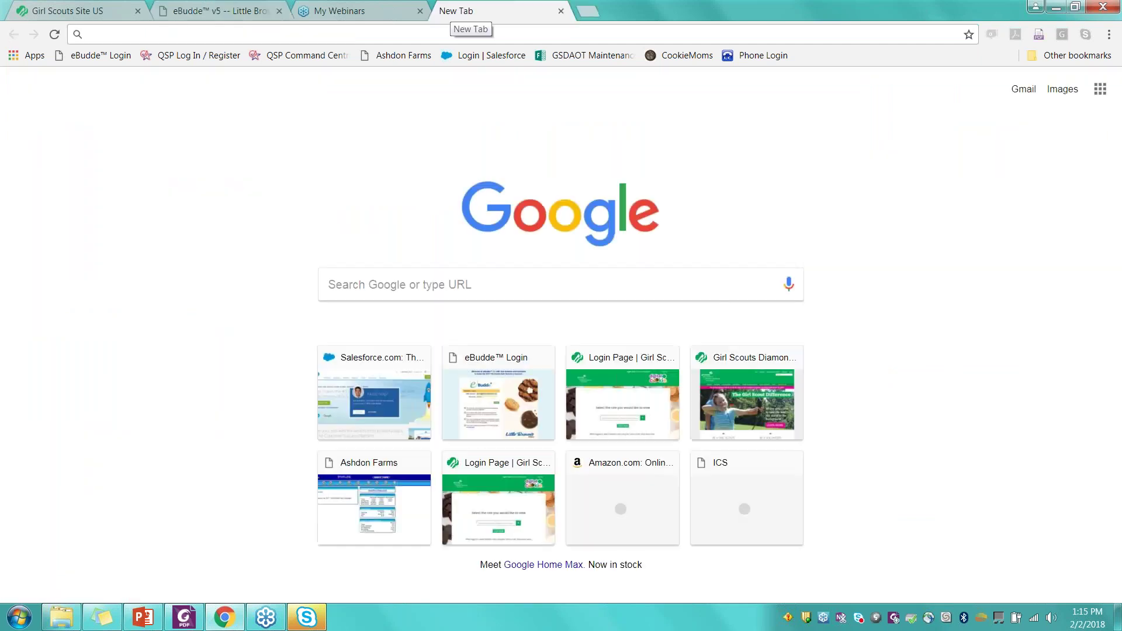
type("cookiemoms.com")
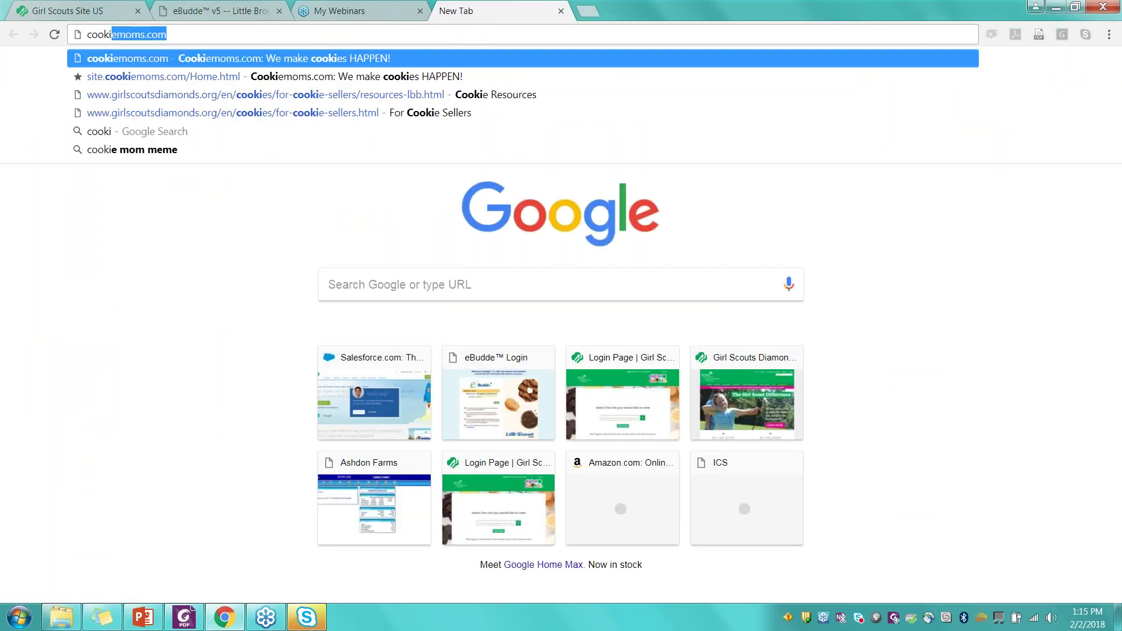
key("Return")
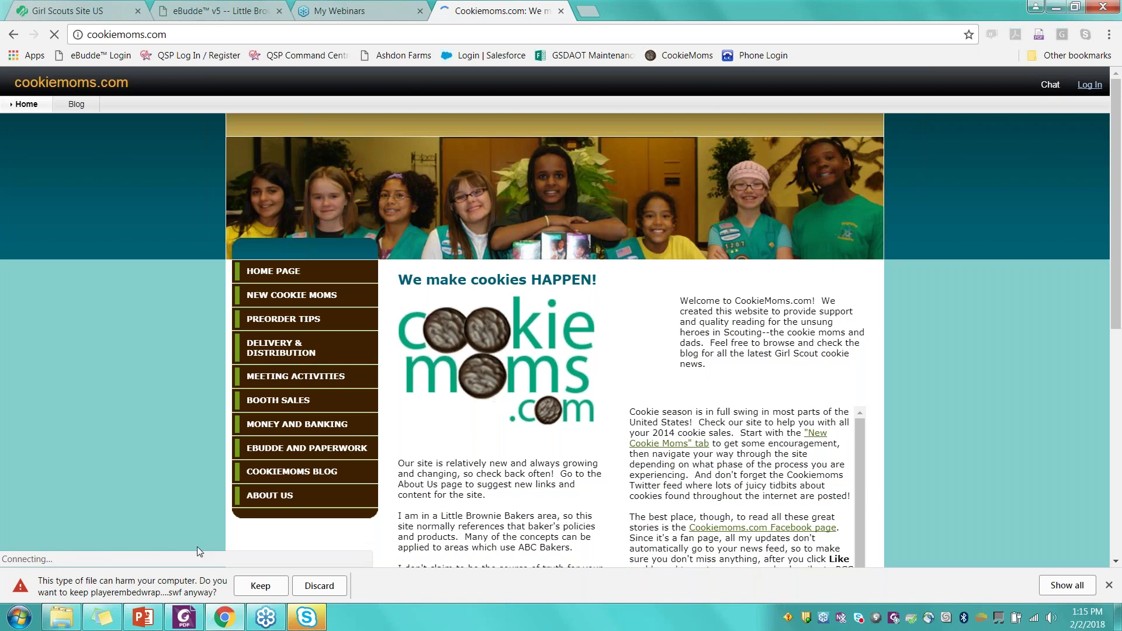
left_click(319, 586)
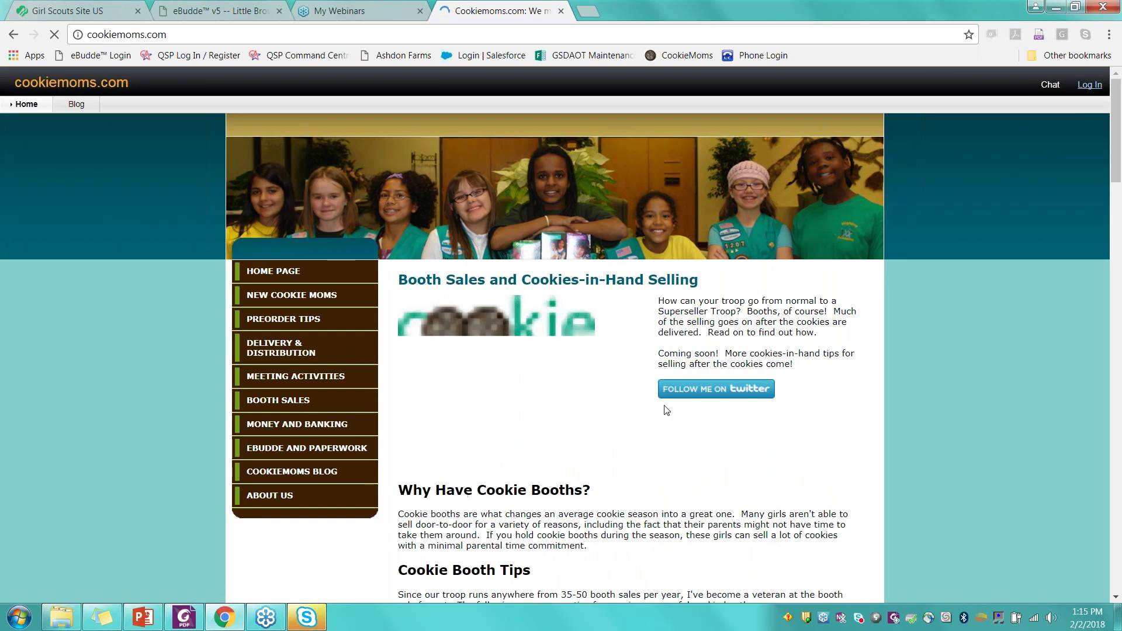
Examine the recommended cookie quantities for busy, medium and slow booths on the Booth Sales page.
scroll(667, 411, "down", 10)
scroll(666, 410, "down", 15)
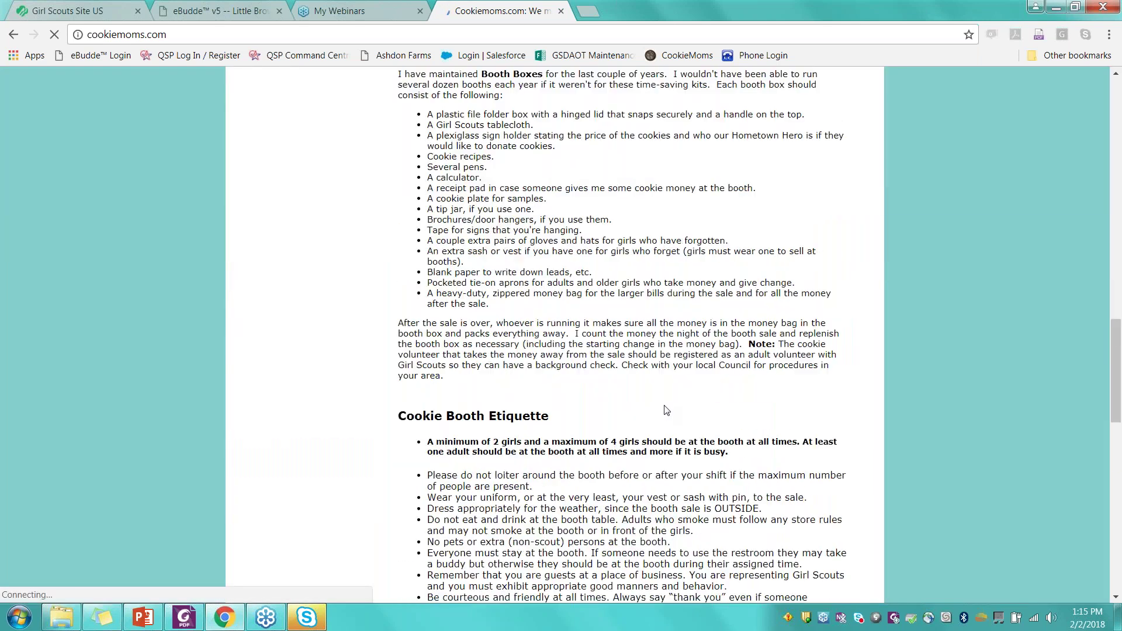
scroll(666, 410, "down", 4)
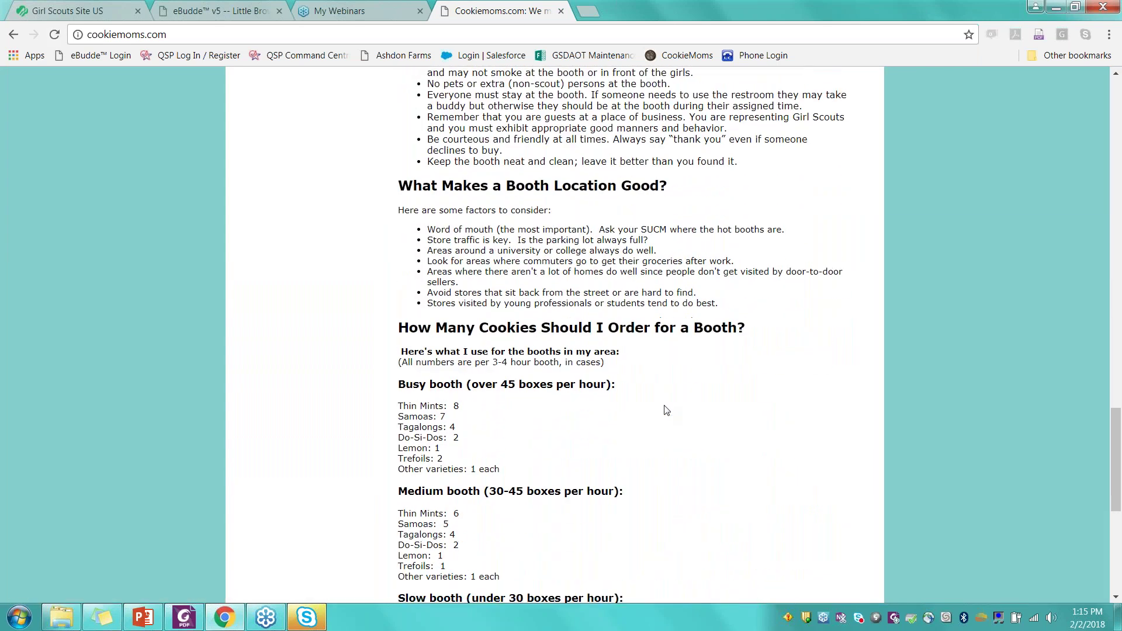
scroll(667, 410, "down", 1)
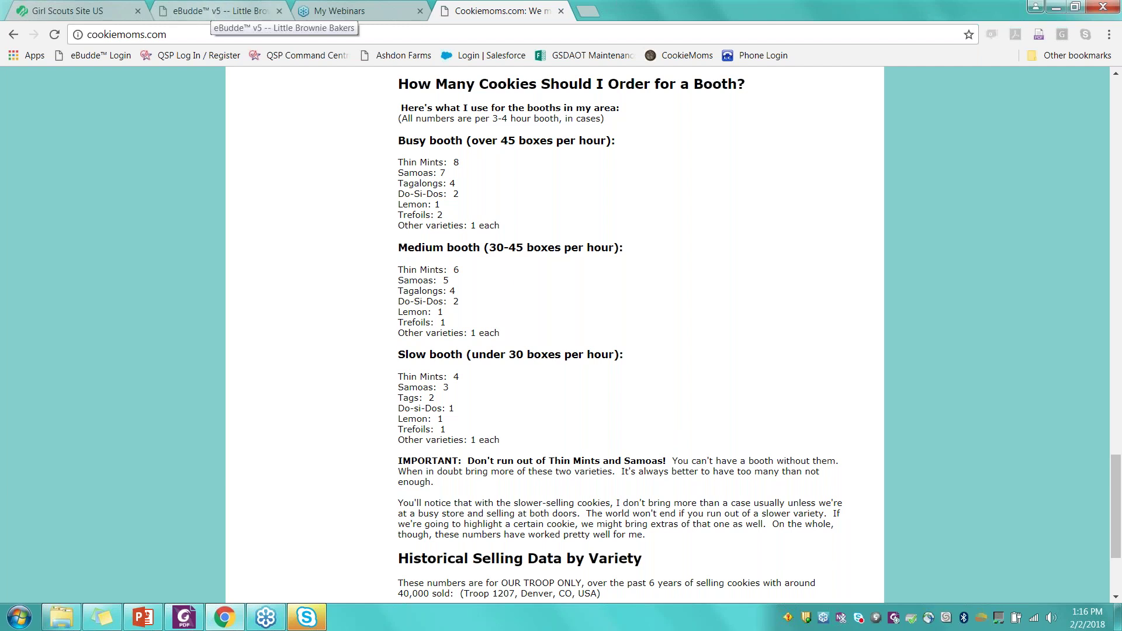
In eBudde, set BOOTH to SvSm 4, Tre 8, D-S-D 6, Sam 15, Tags 10, TMint 14, SMr 8 and Toff 4, and save the order.
left_click(221, 10)
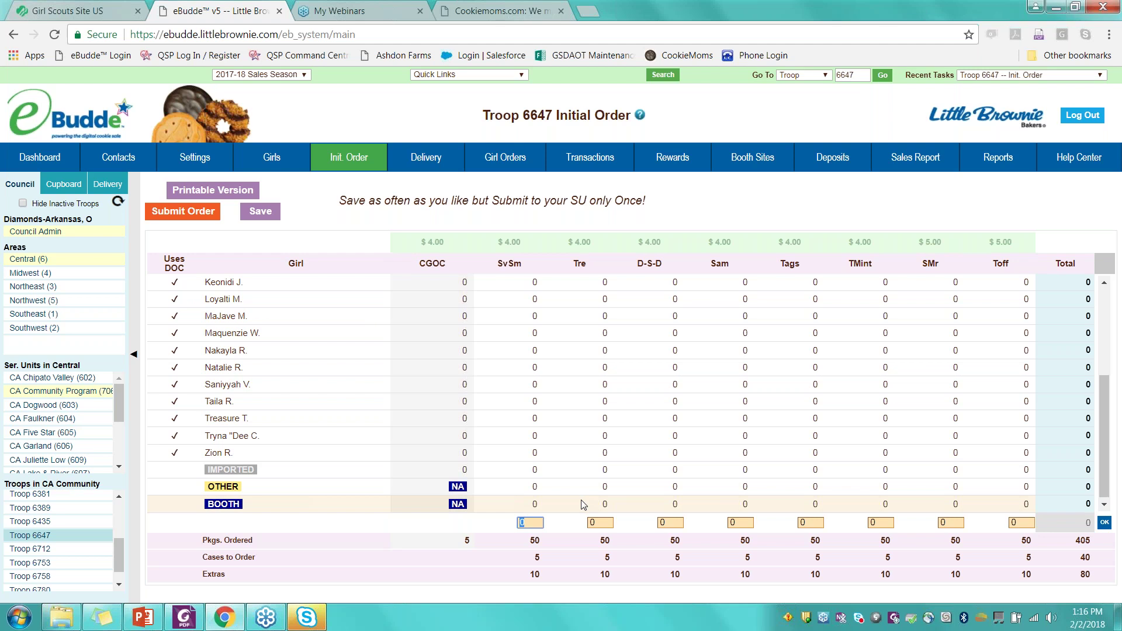
type("4")
key("Tab")
type("8")
key("Tab")
type("6")
key("Tab")
type("15")
key("Tab")
type("10")
key("Tab")
type("12")
key("BackSpace")
type("14")
key("Tab")
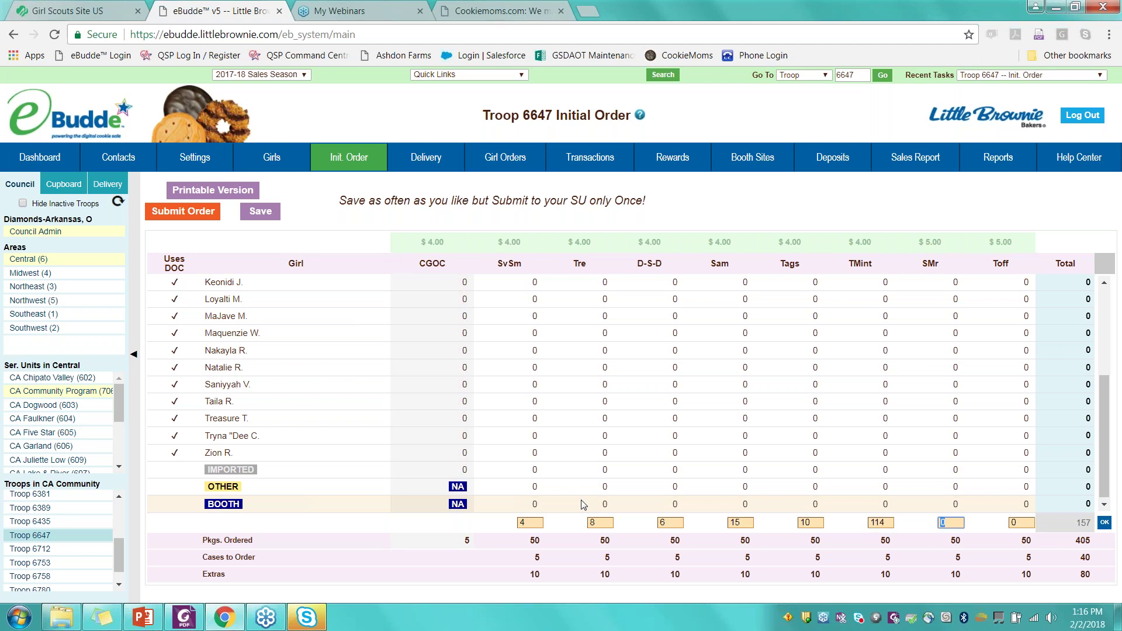
type("8")
left_click(878, 521)
key("BackSpace")
key("Tab")
key("Tab")
type("4")
left_click(1105, 524)
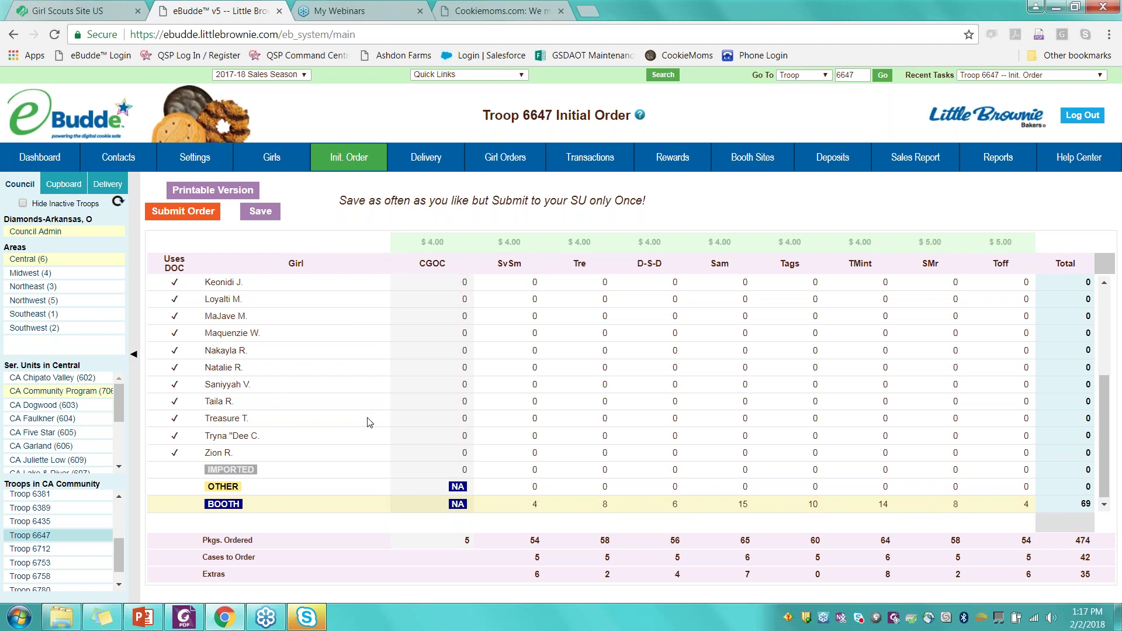
left_click(262, 212)
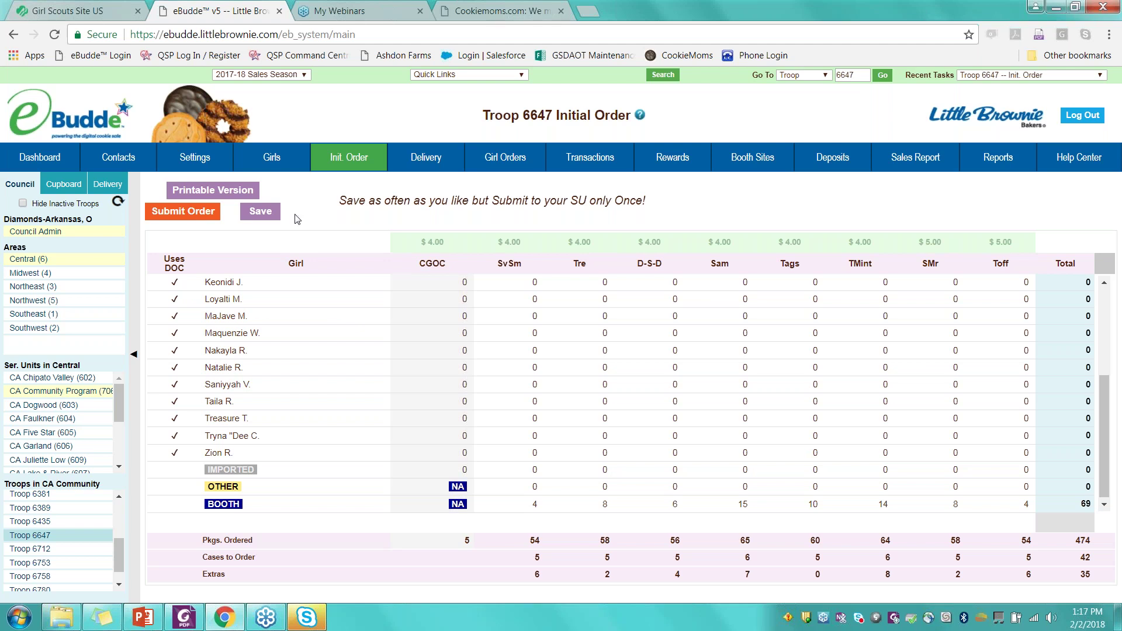
scroll(469, 335, "up", 3)
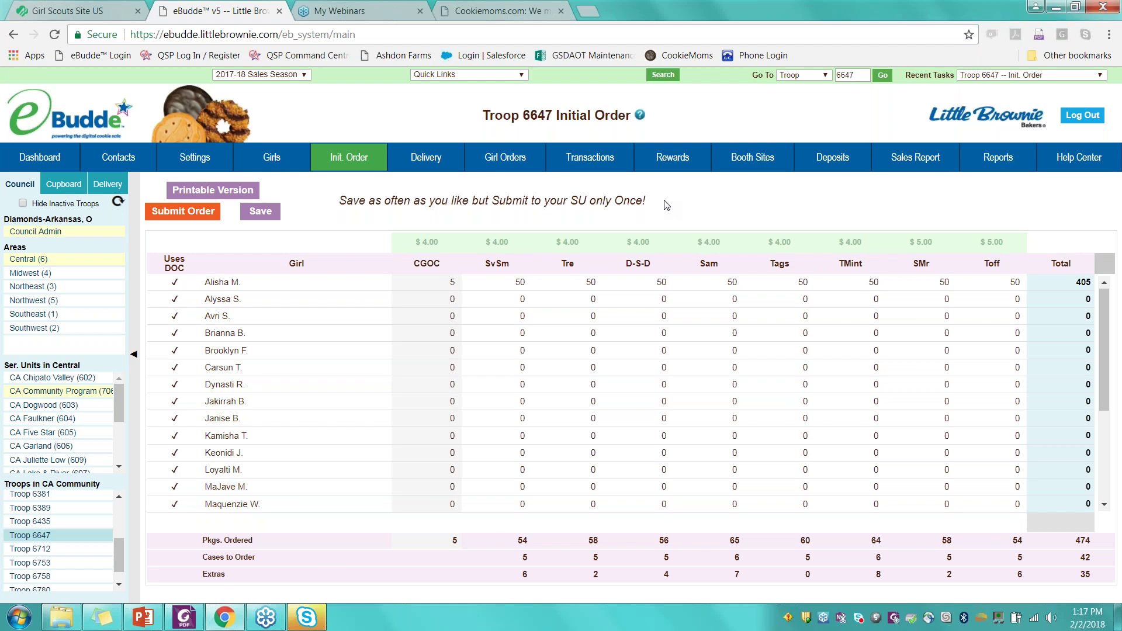
Fill out Troop 6647's Initial Rewards Order form with the existing girl rewards and submit it.
left_click(675, 161)
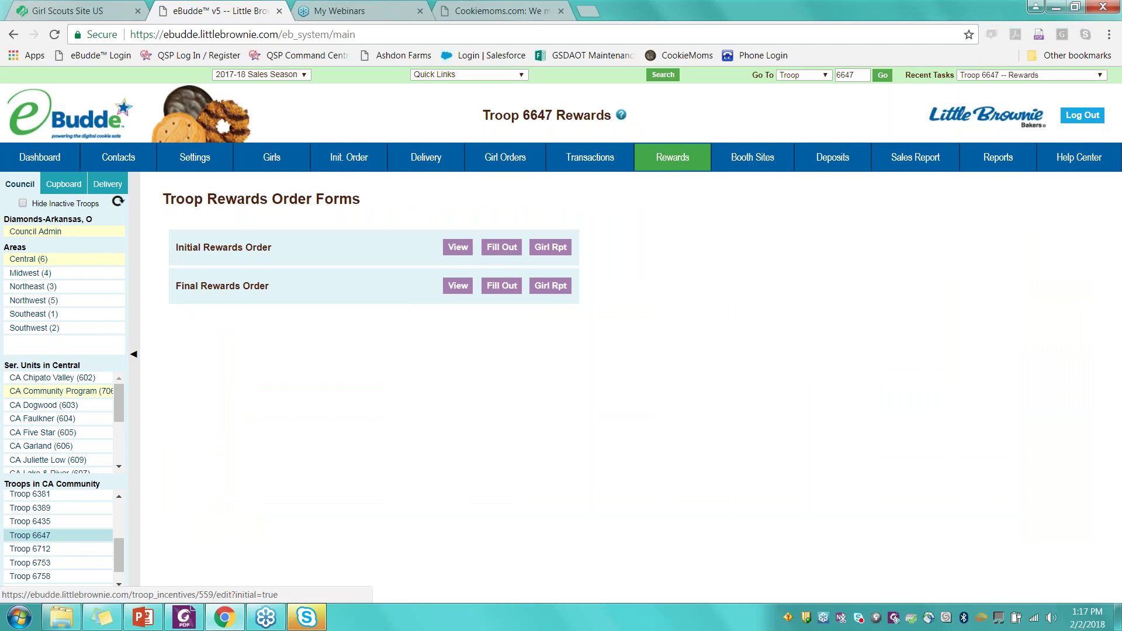
left_click(502, 247)
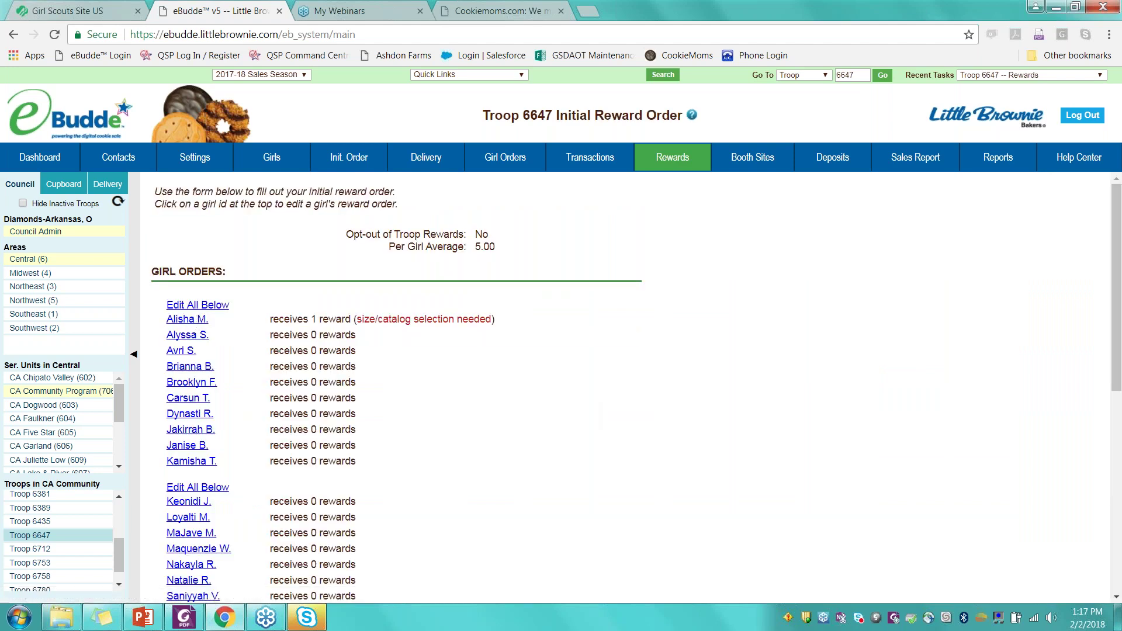
scroll(351, 380, "down", 7)
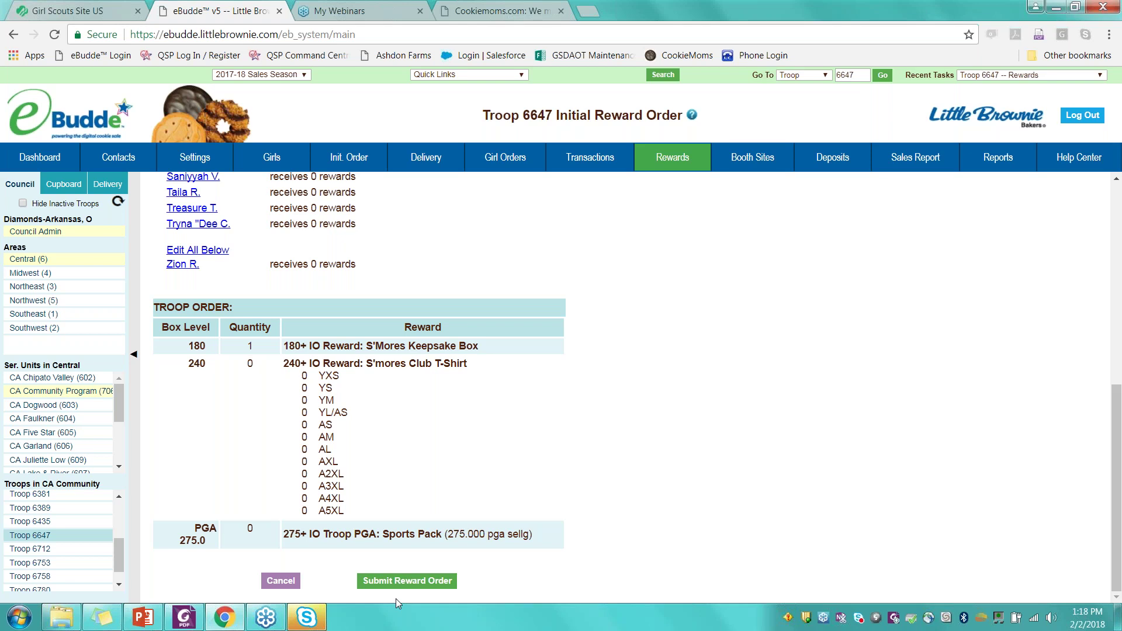
left_click(403, 581)
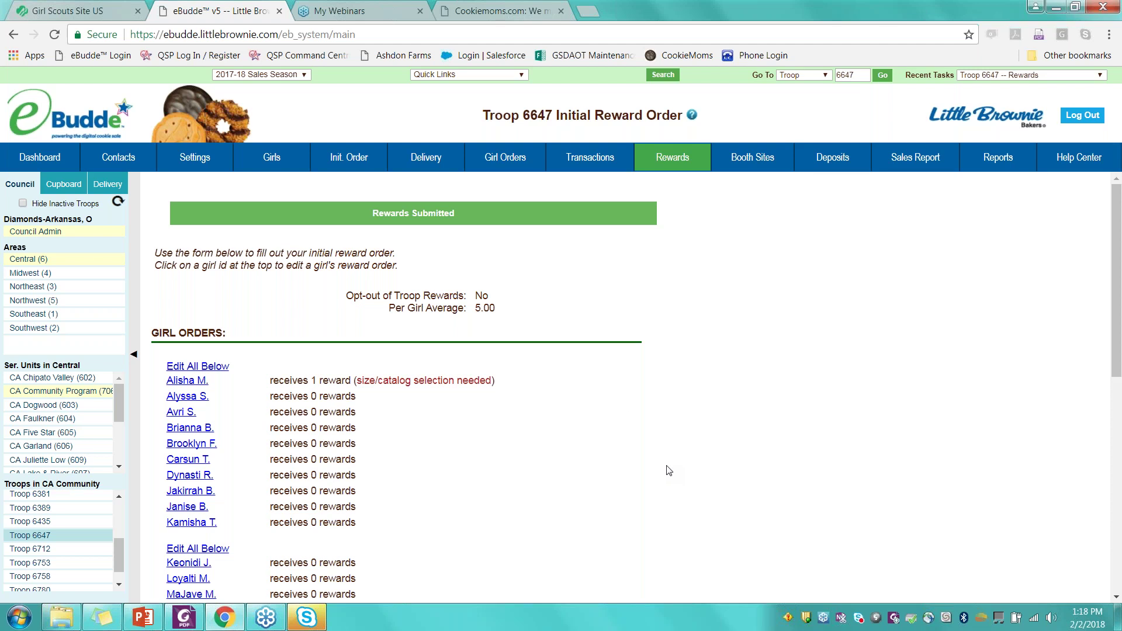
scroll(609, 364, "down", 2)
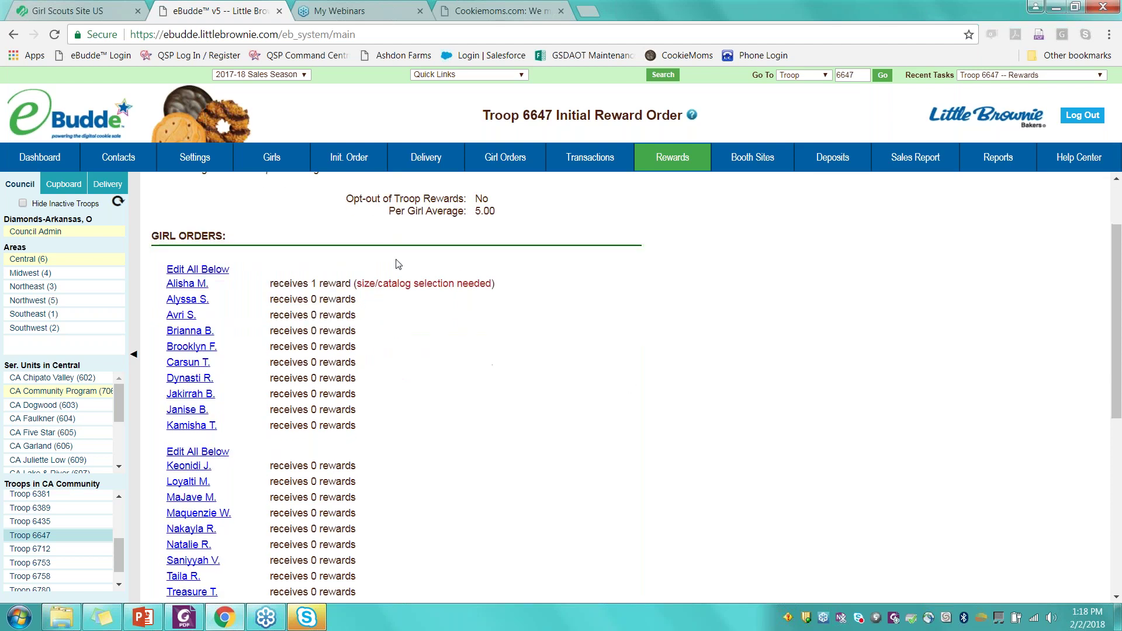
Return to Troop 6647's Initial Order, submit it to the service unit, and acknowledge the submission.
left_click(357, 158)
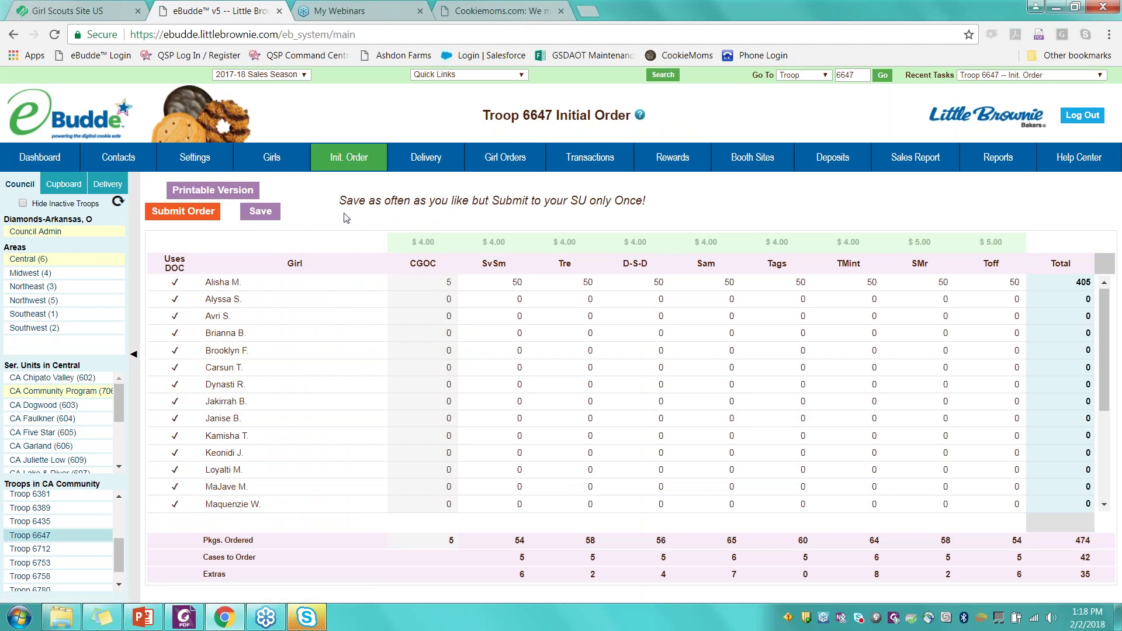
left_click(198, 213)
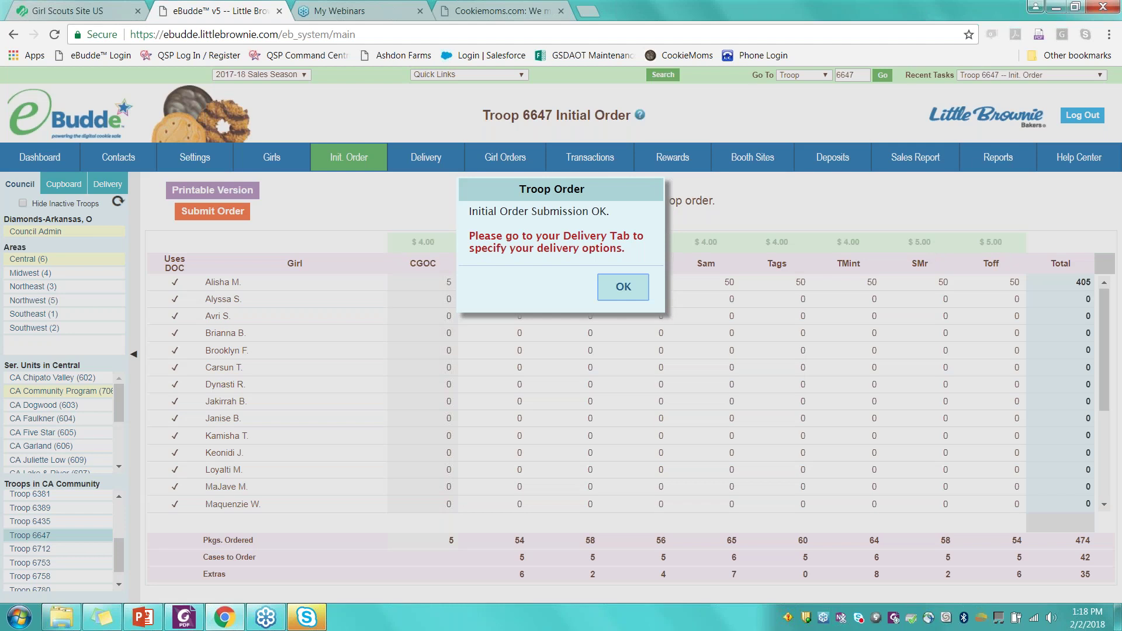
left_click(613, 284)
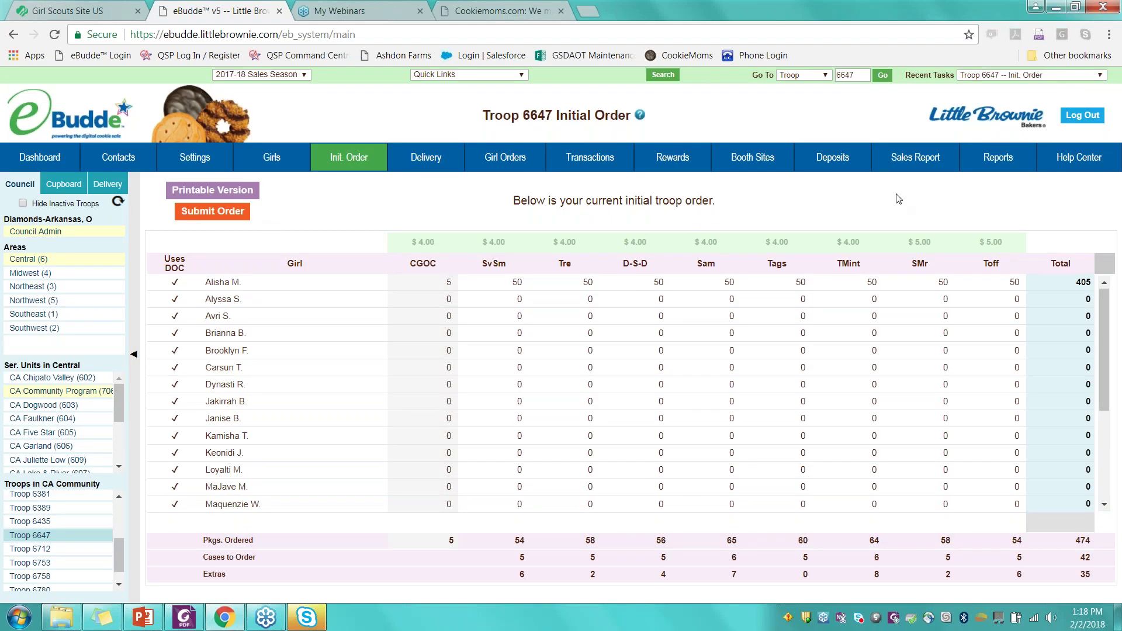
On Troop 6647's Delivery Sheet, choose someone from the troop to pick up the cookies, check the delivery station choices, and keep the unsaved edits.
left_click(418, 158)
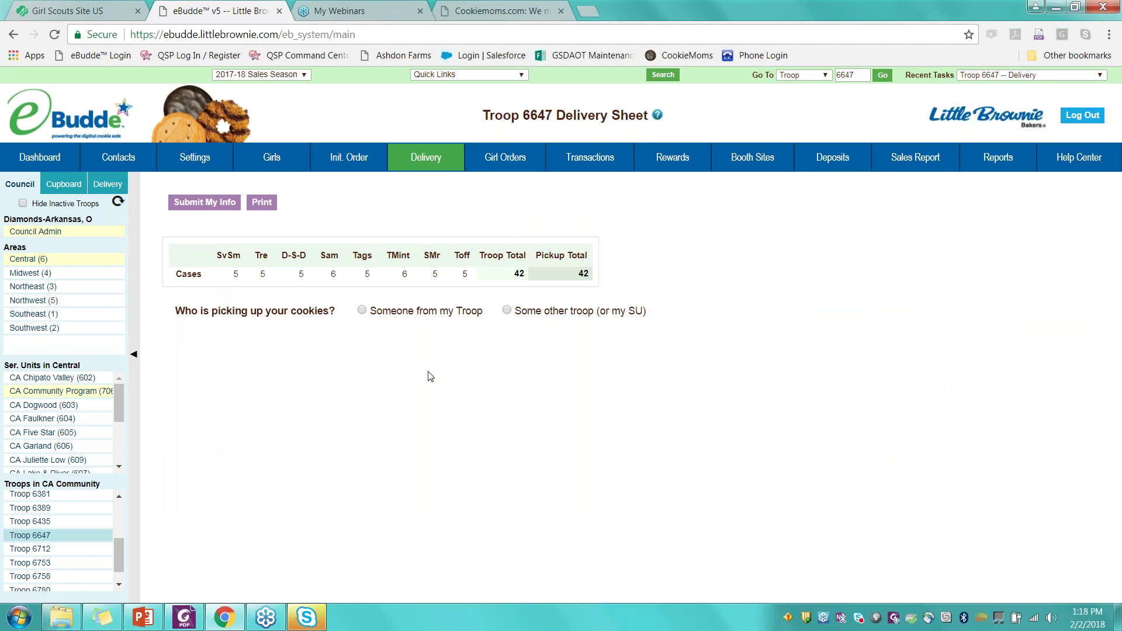
left_click(362, 310)
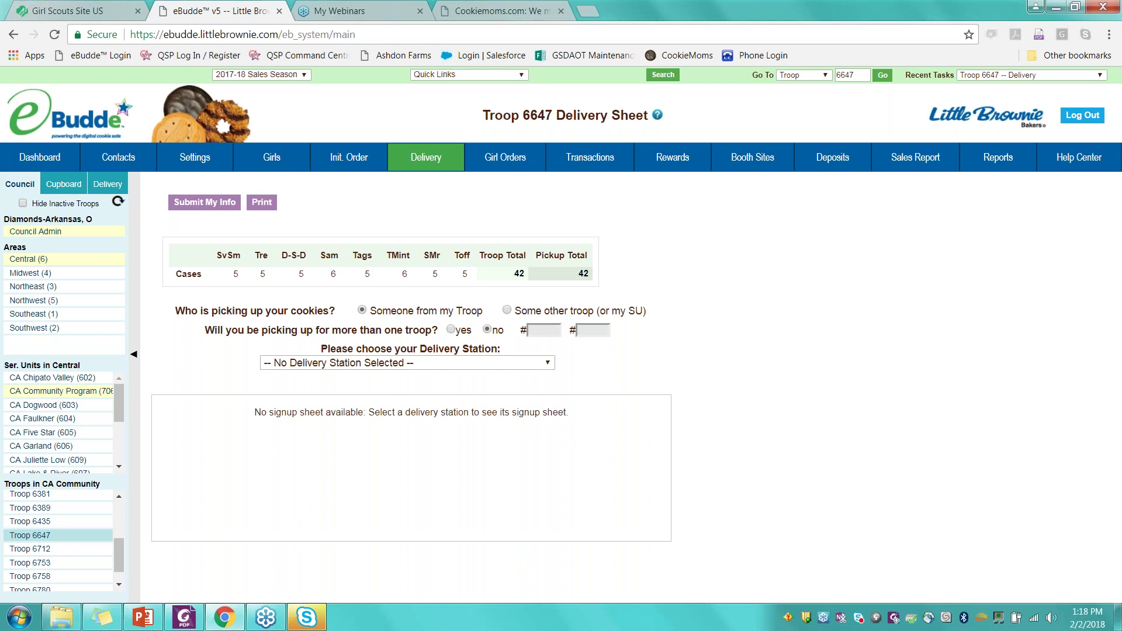
left_click(366, 363)
left_click(680, 158)
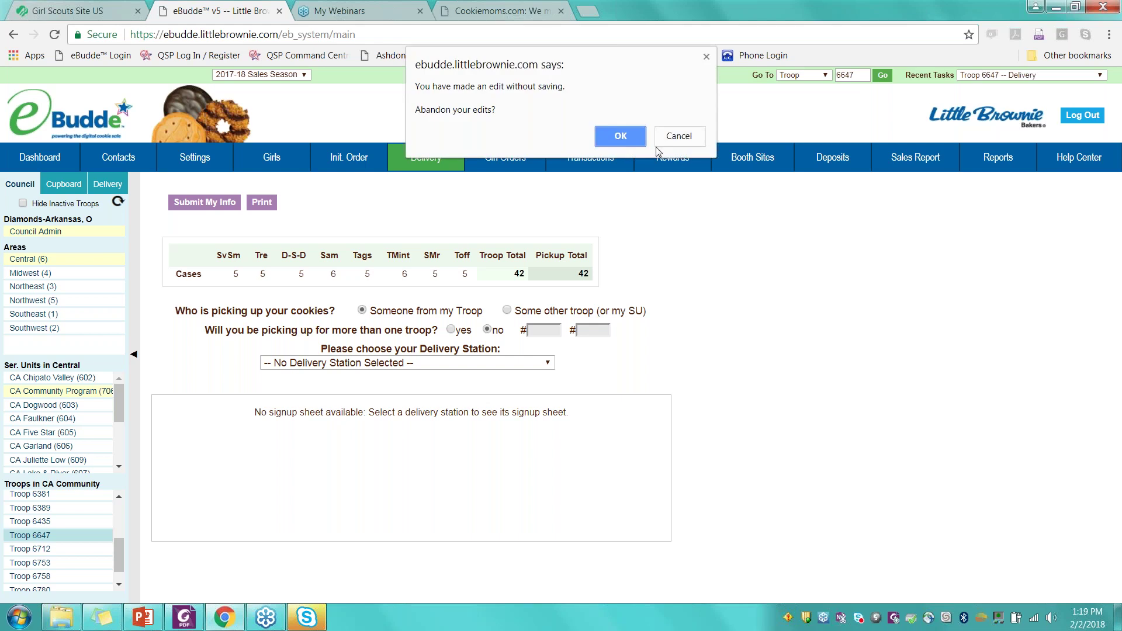
left_click(681, 139)
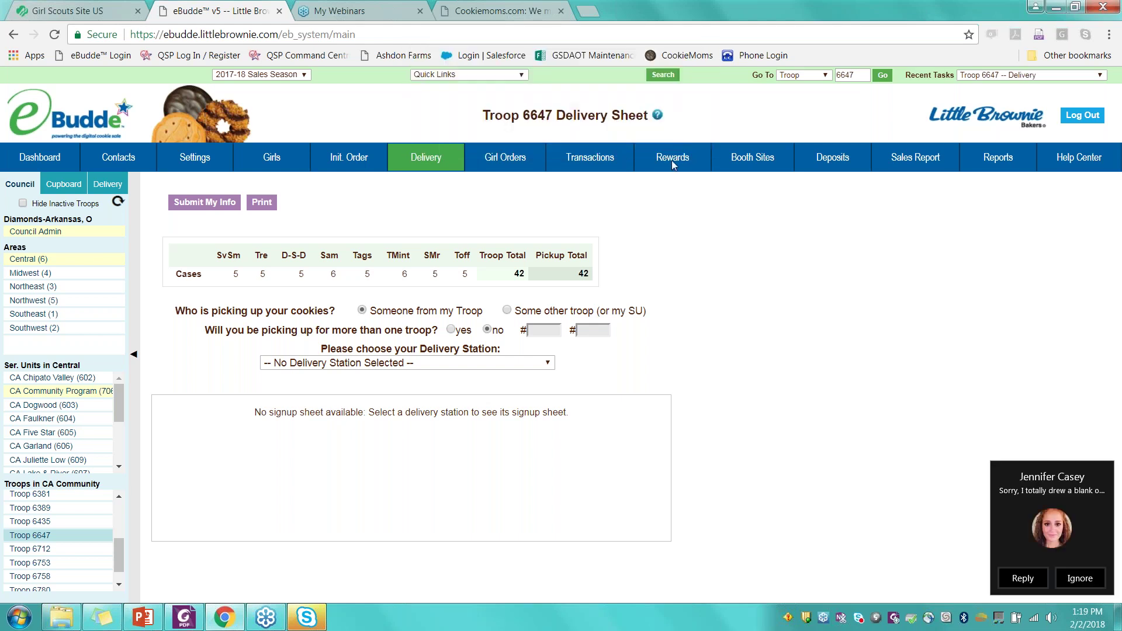
left_click(1079, 578)
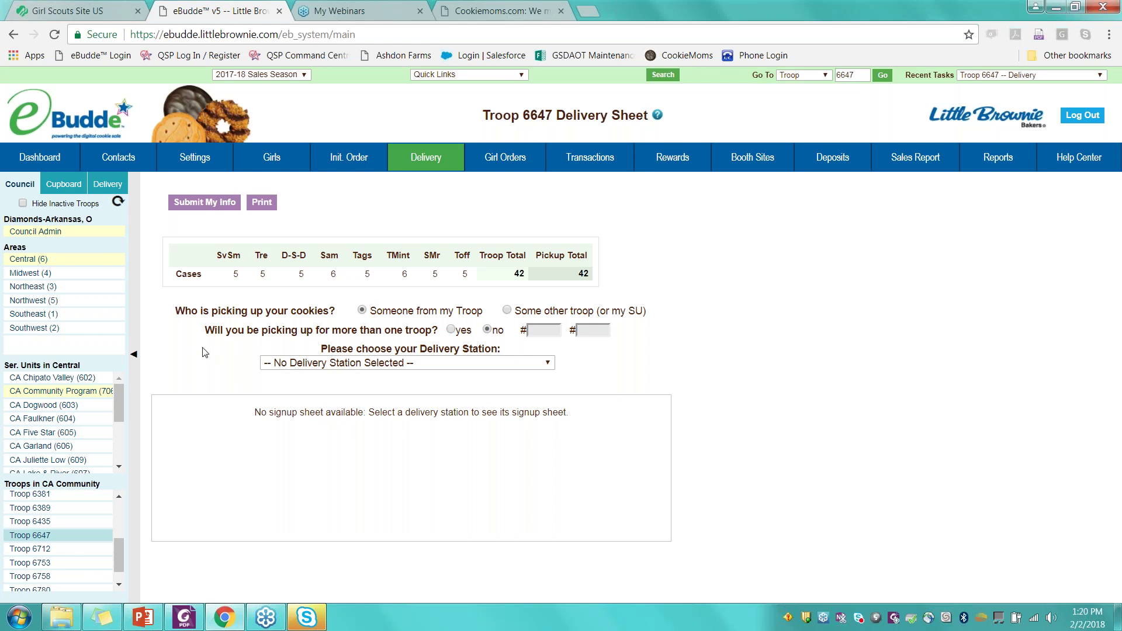
Abandon the delivery edits and look through the CA Community Program (706) troop list for Troop 6647's unsubmit options.
left_click(70, 396)
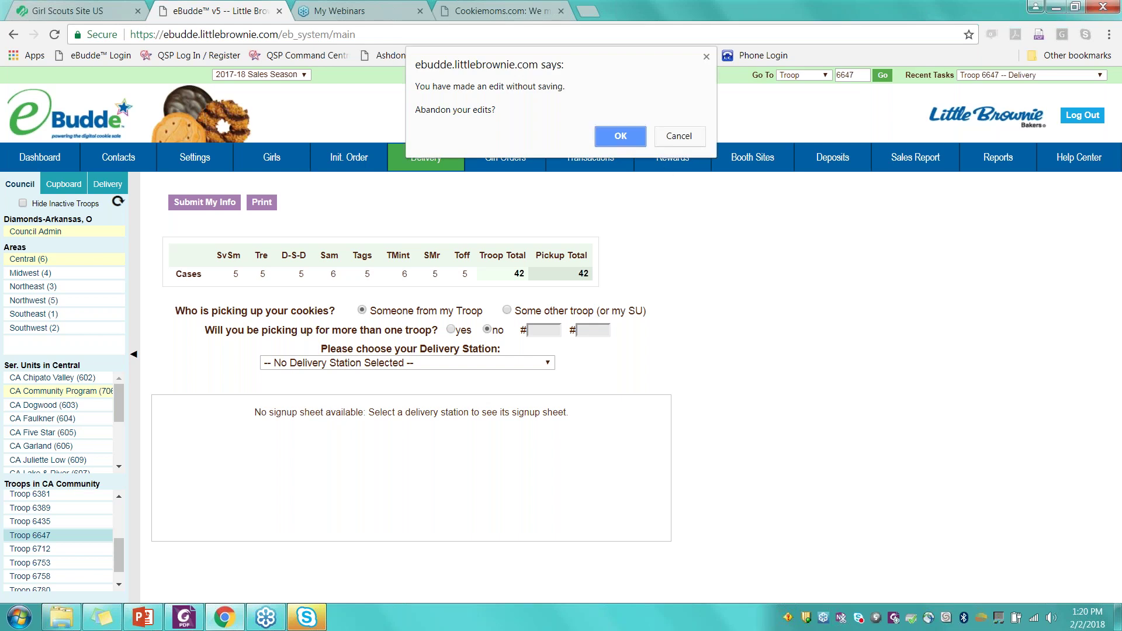
left_click(624, 138)
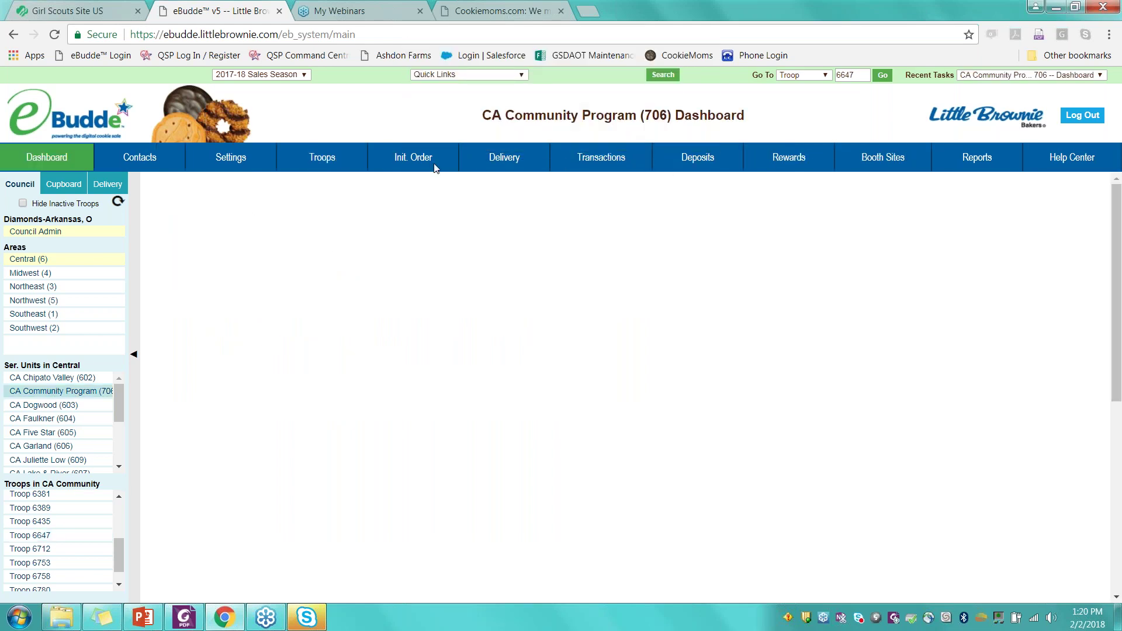
left_click(334, 161)
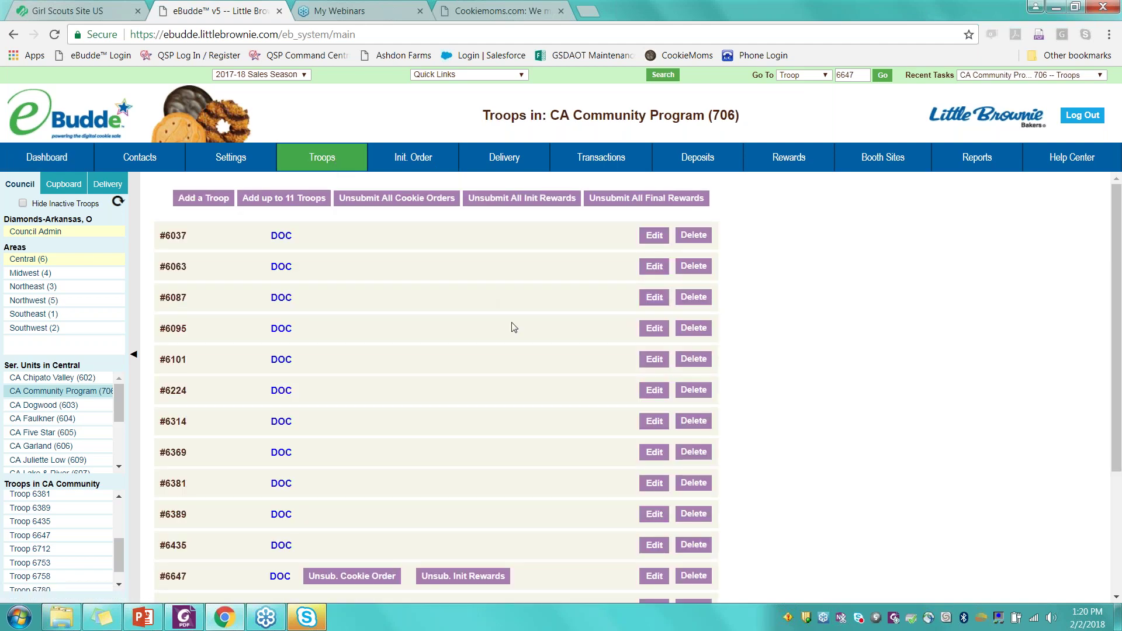
scroll(511, 327, "down", 2)
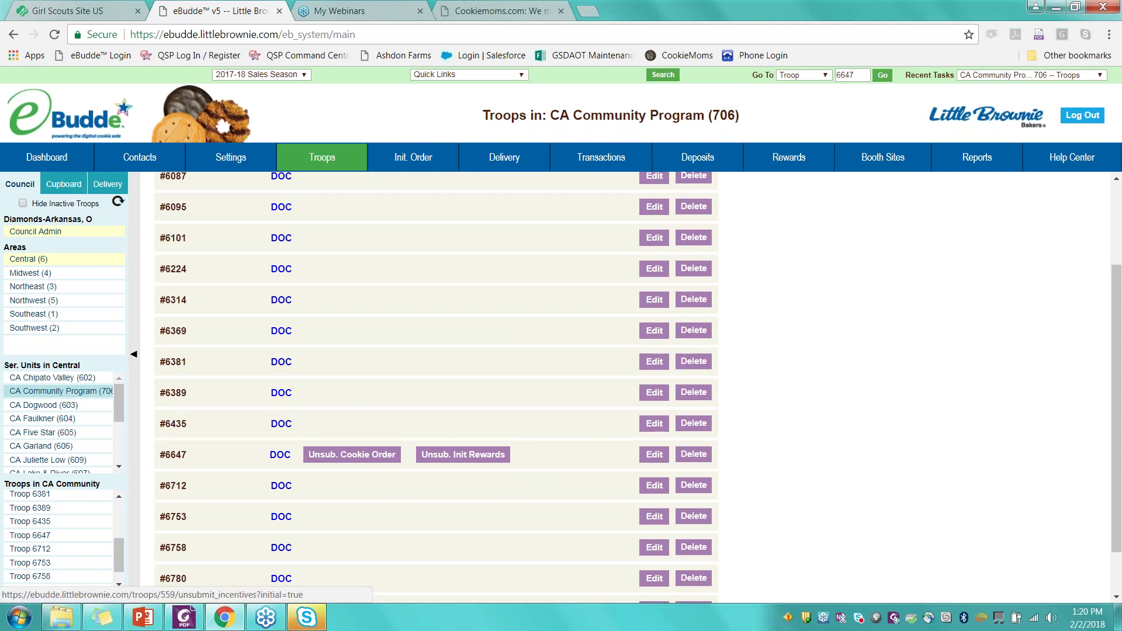
scroll(524, 358, "up", 2)
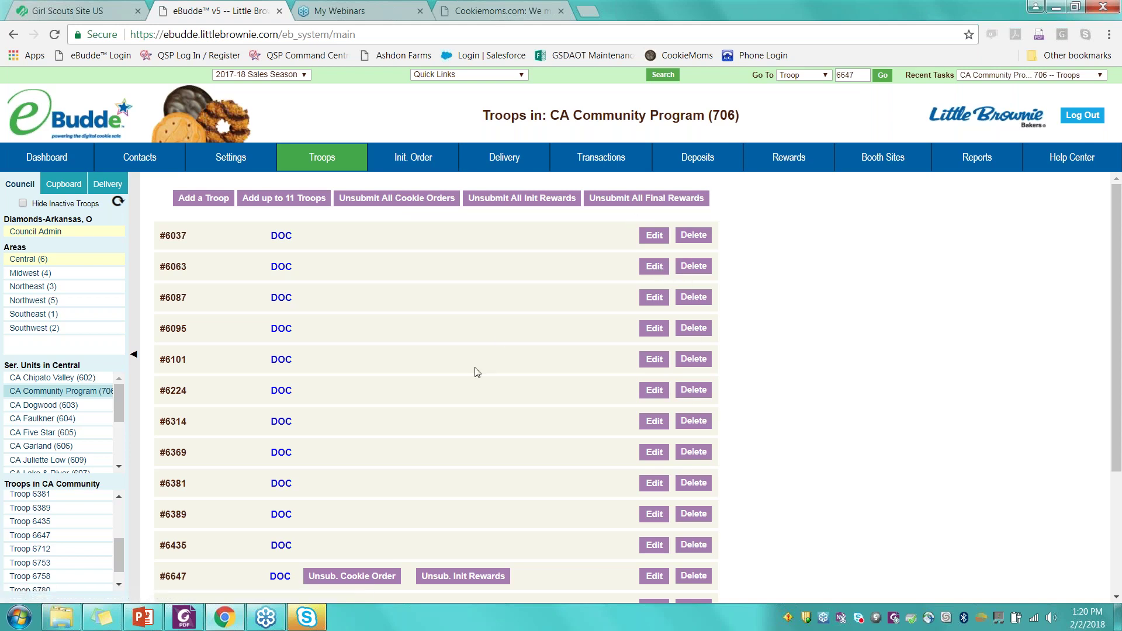
left_click(512, 159)
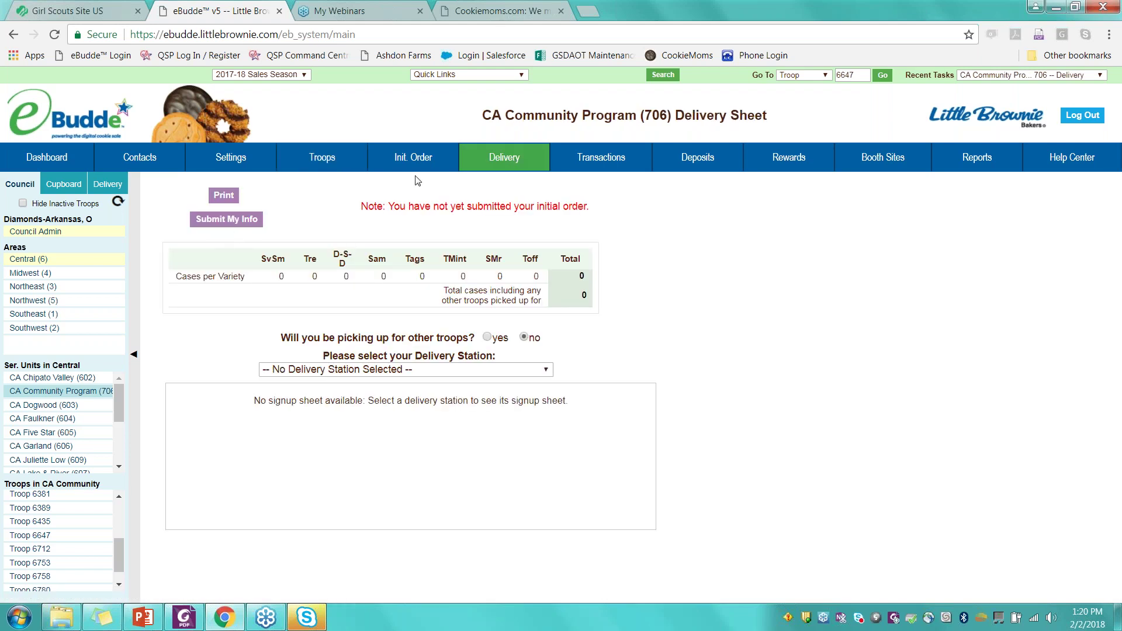
left_click(145, 159)
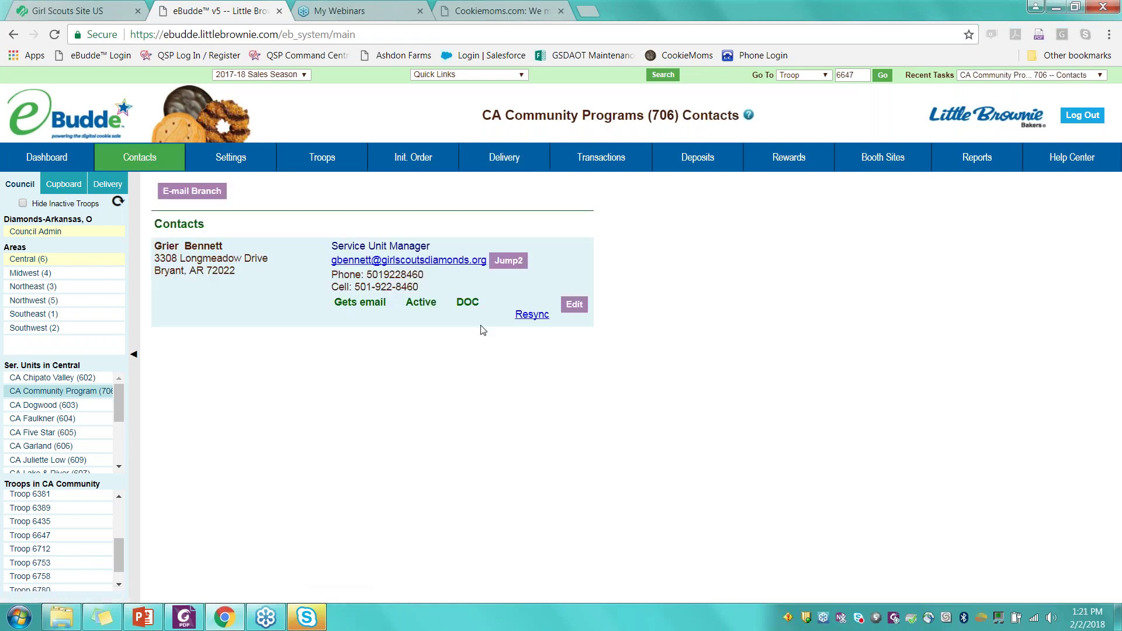
left_click(509, 260)
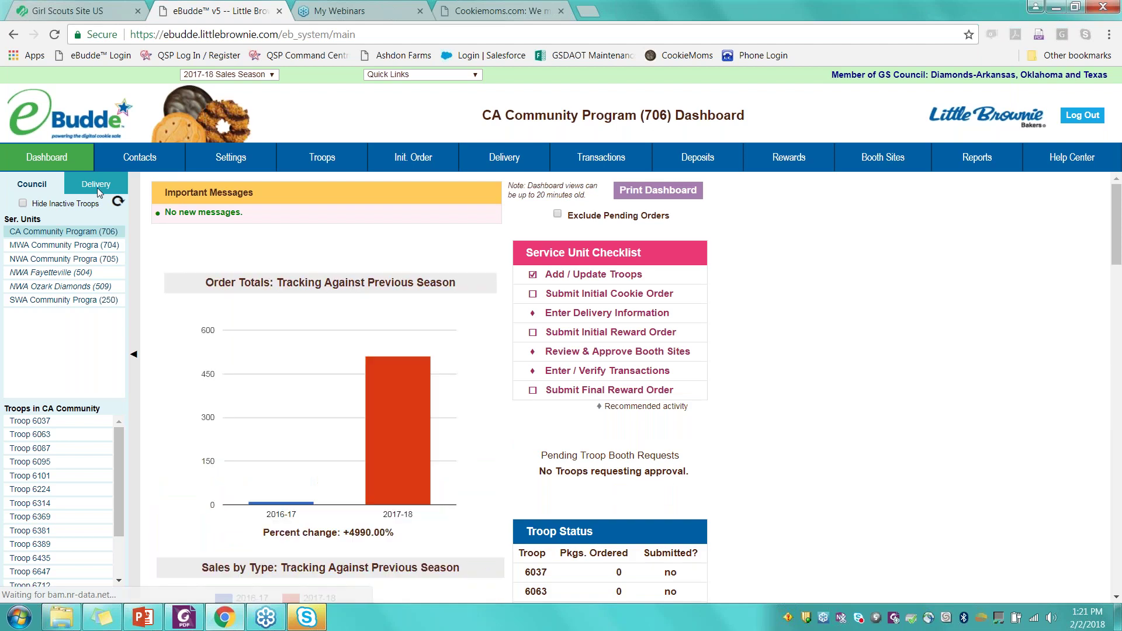
Open the CA Community Program (706) delivery station settings and review the ticket instructions, comments, contact and delivery address fields.
left_click(97, 188)
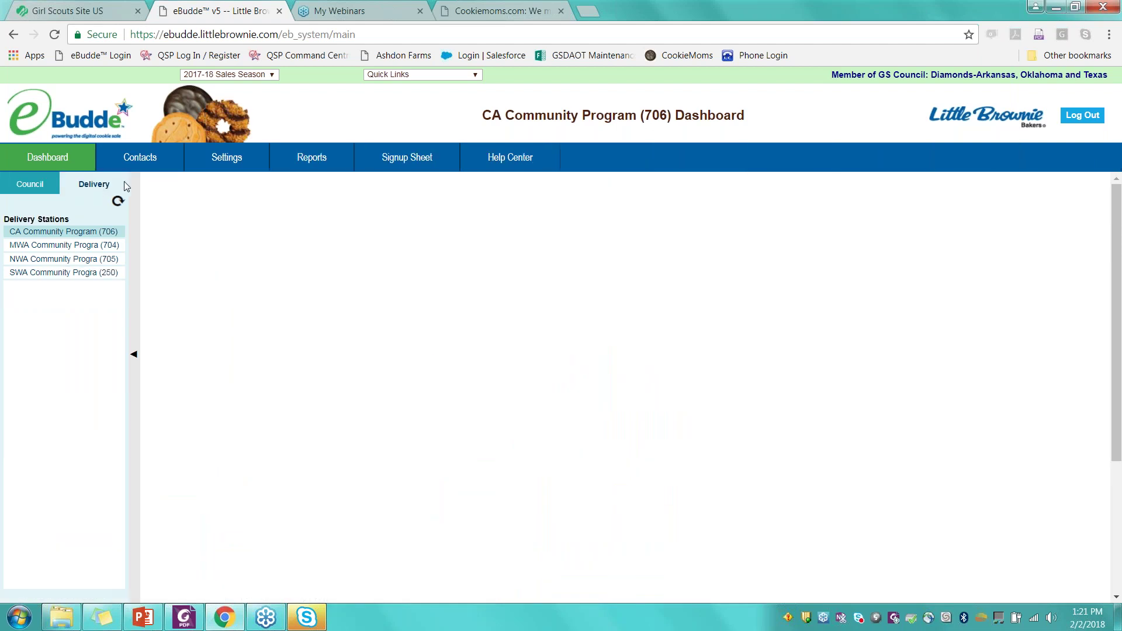
left_click(212, 163)
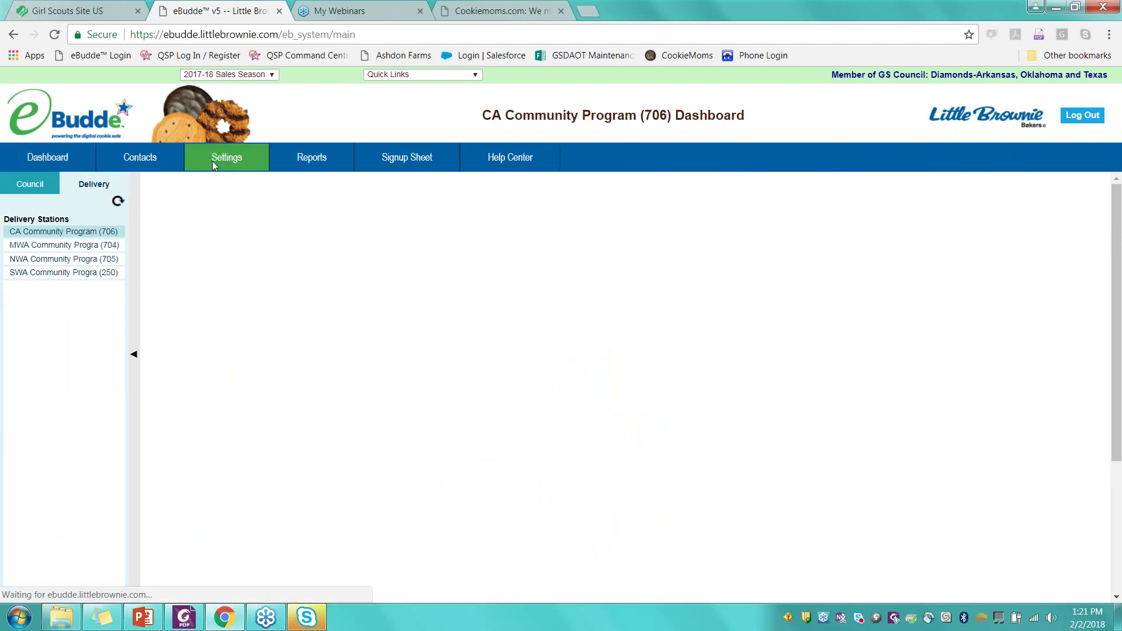
left_click(414, 196)
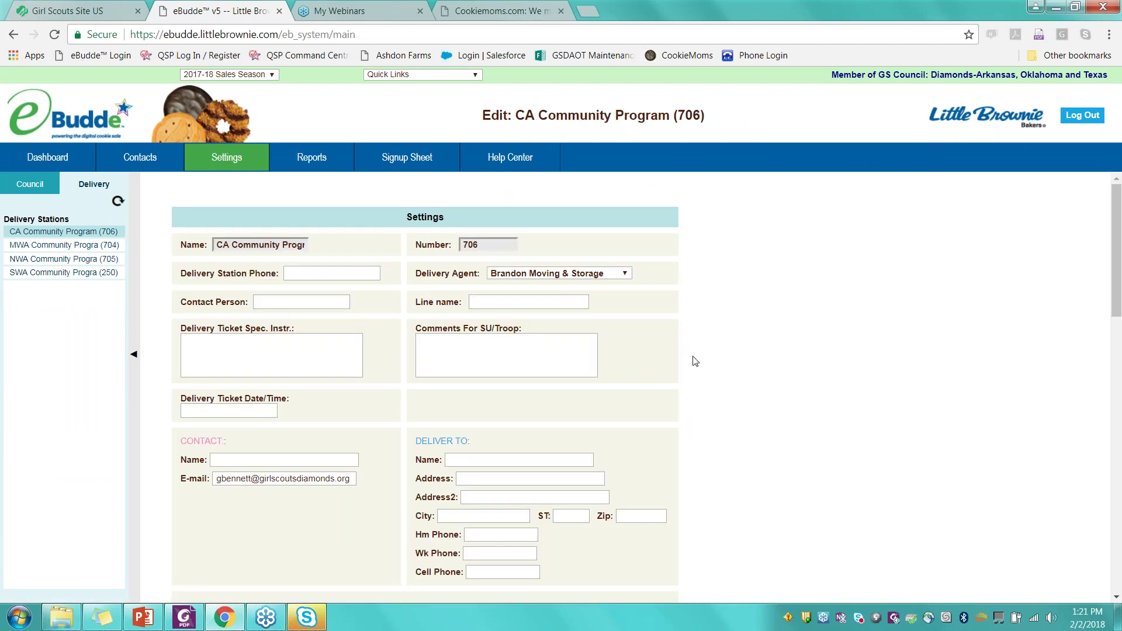
scroll(669, 361, "down", 1)
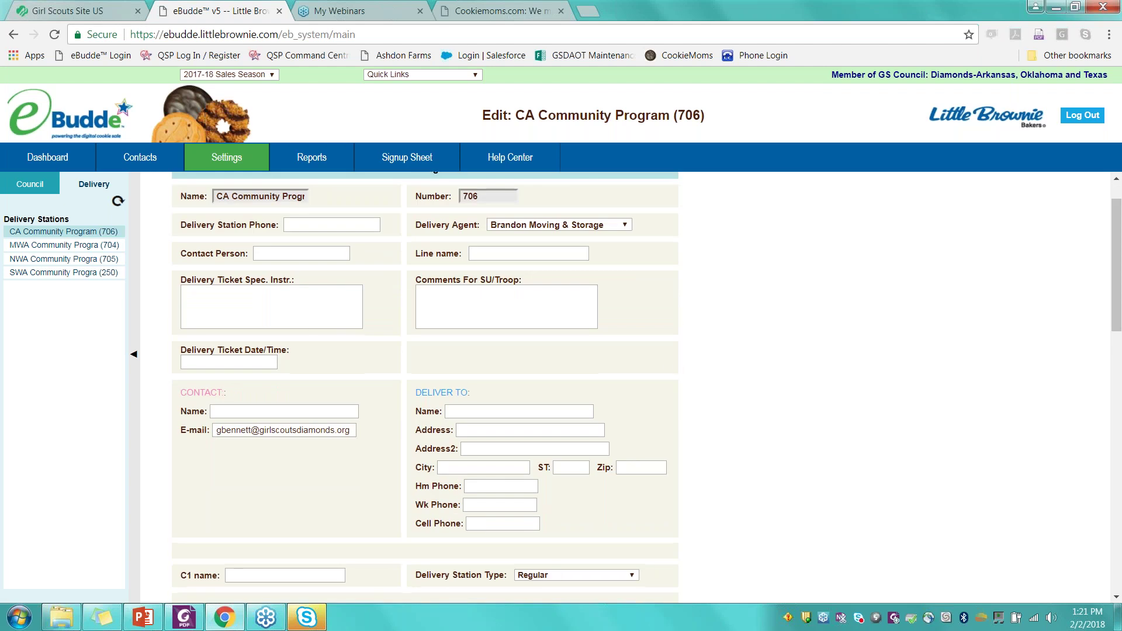
left_click(299, 324)
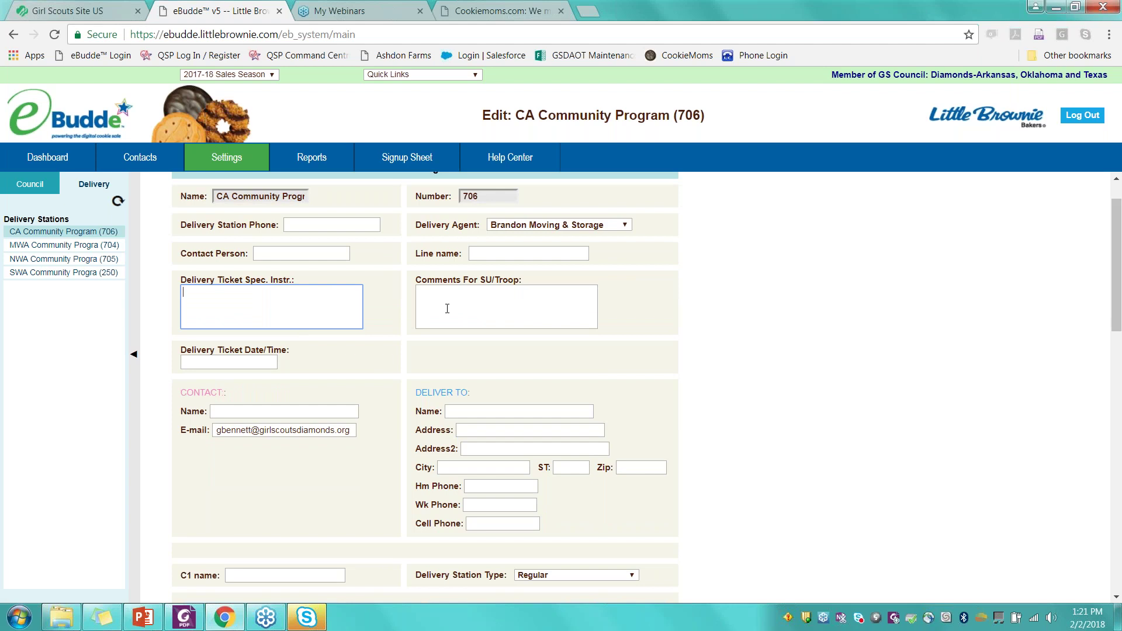
left_click(507, 314)
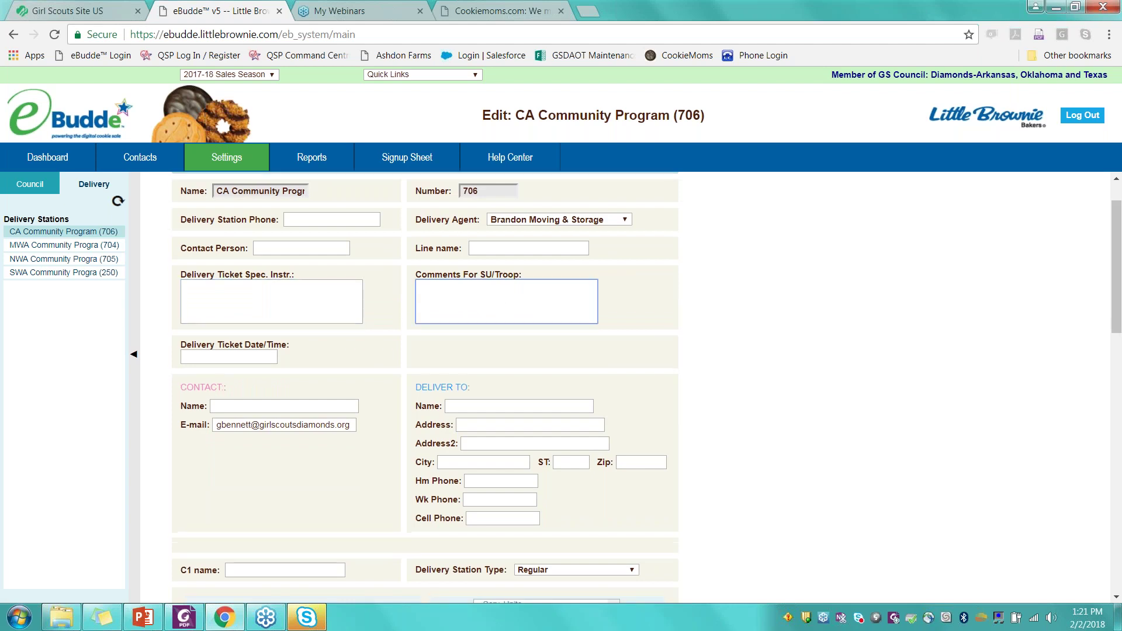
scroll(477, 266, "down", 3)
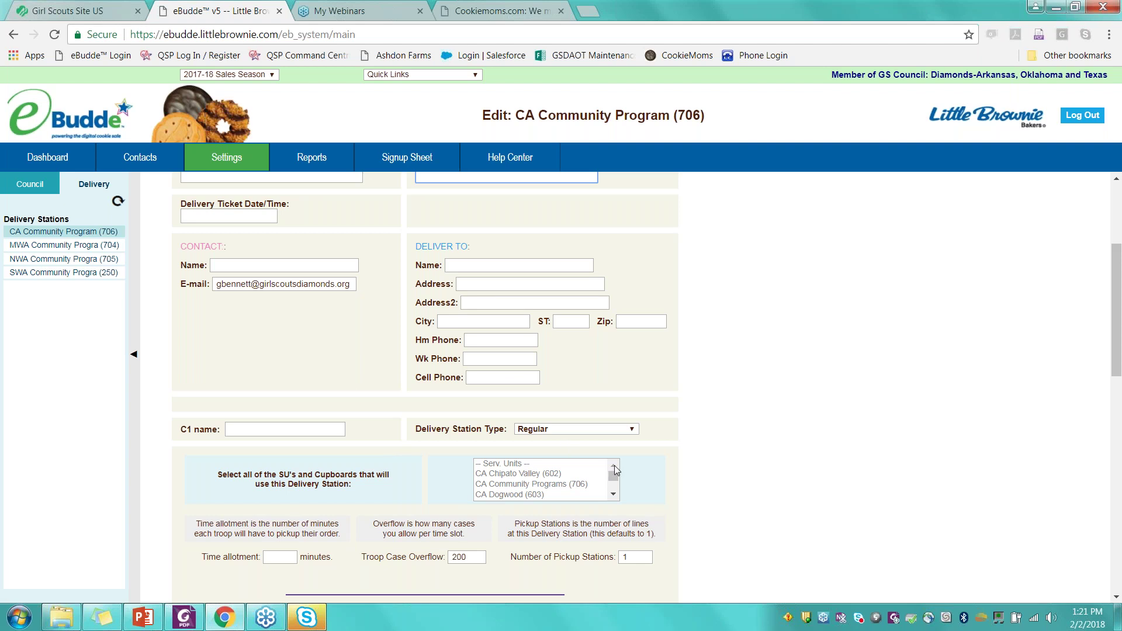
Set the delivery station's time allotment per troop to 10 minutes.
left_click_drag(614, 475, 615, 474)
left_click(277, 555)
left_click(472, 560)
left_click(278, 556)
type("10")
left_click(358, 536)
Examine the delivery station's date, time and break time options and its clerk and view-only user sections.
scroll(823, 479, "down", 4)
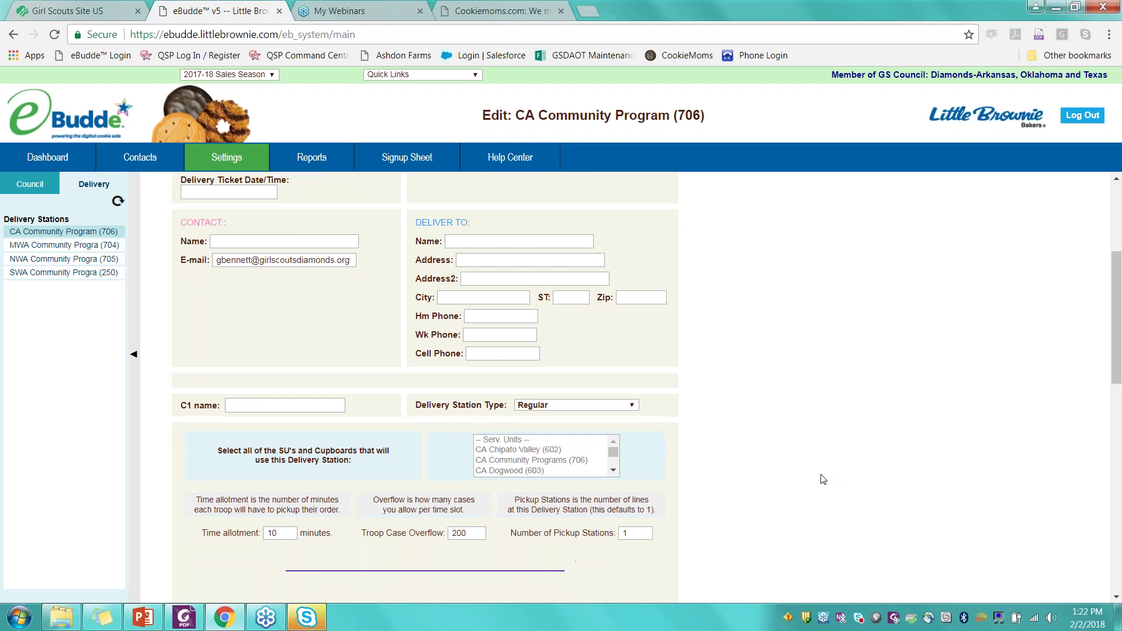
scroll(823, 479, "down", 2)
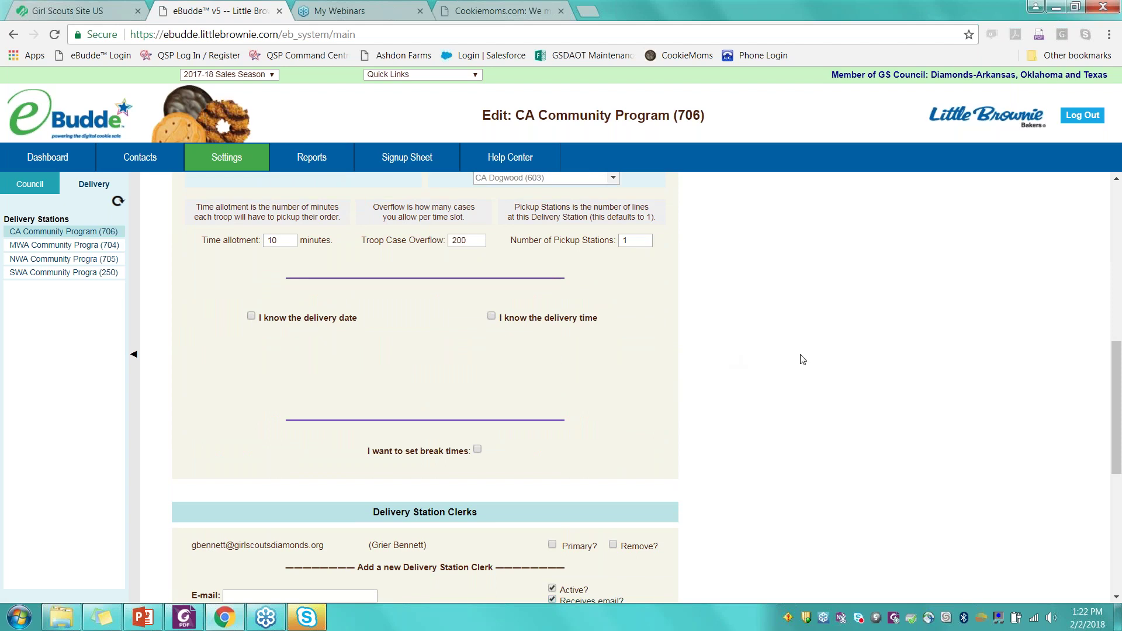
scroll(803, 360, "down", 3)
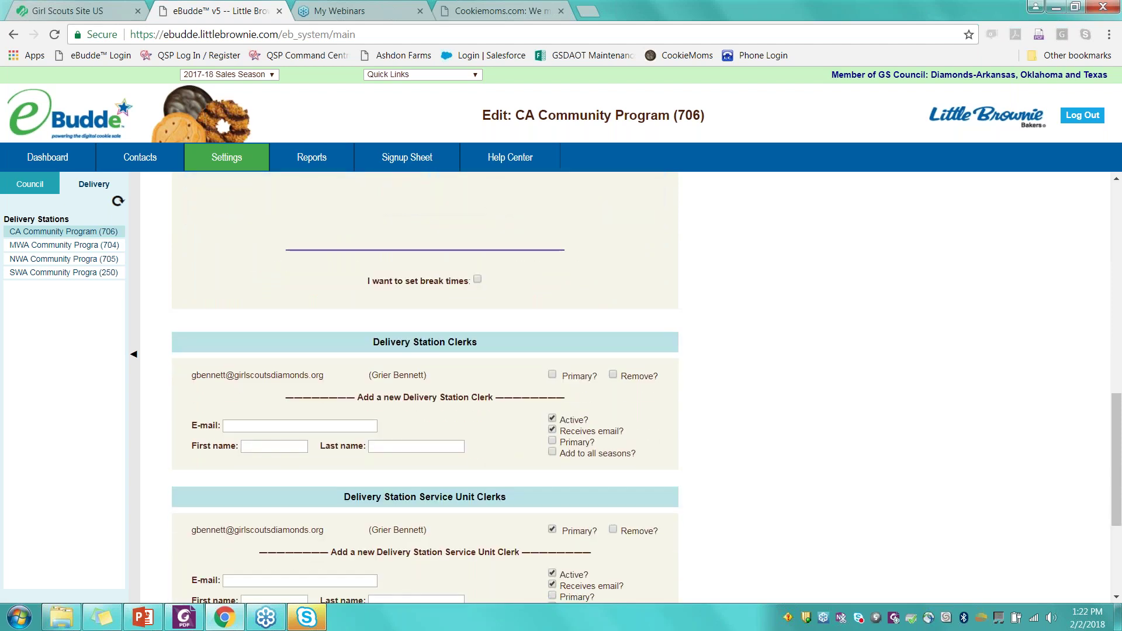
left_click(477, 281)
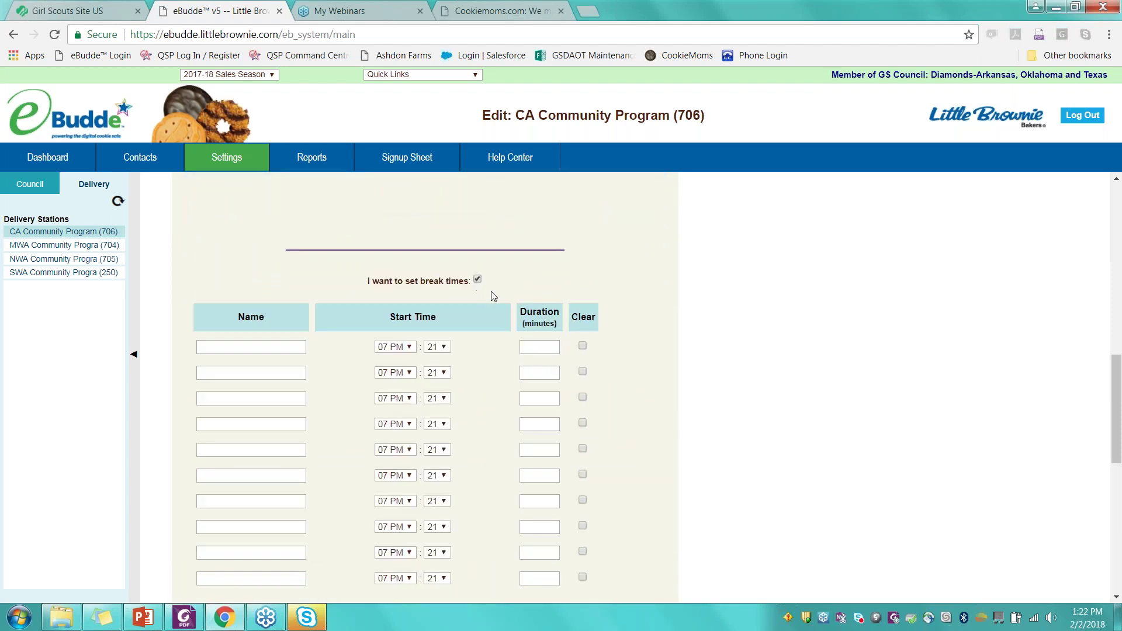
left_click(479, 281)
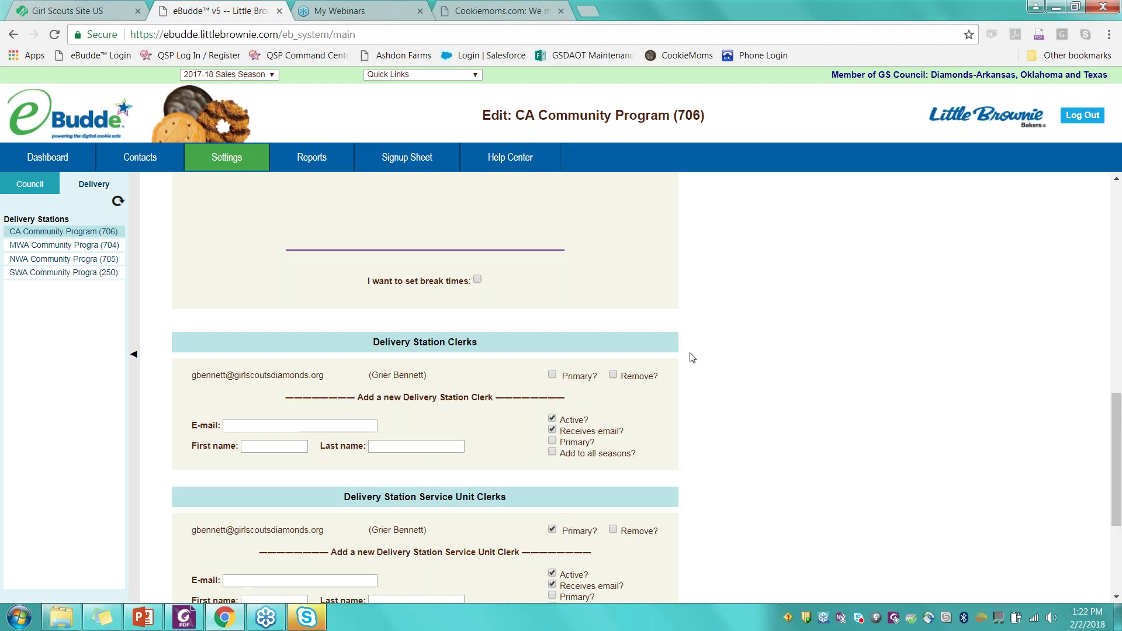
scroll(691, 356, "down", 1)
scroll(691, 358, "up", 12)
scroll(691, 358, "down", 10)
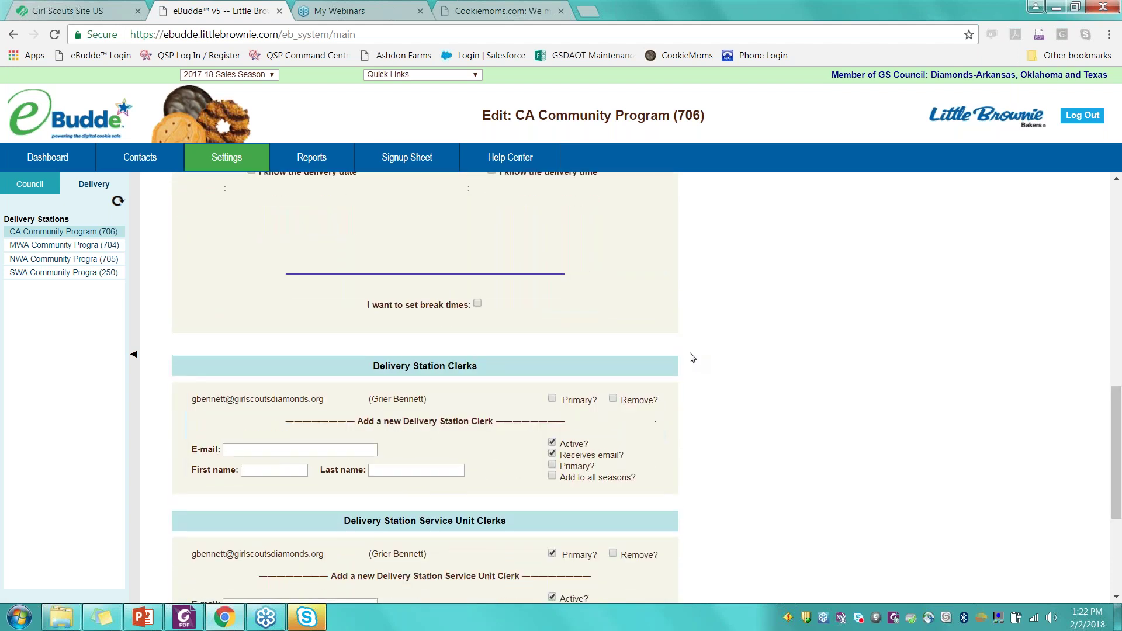
scroll(692, 358, "down", 4)
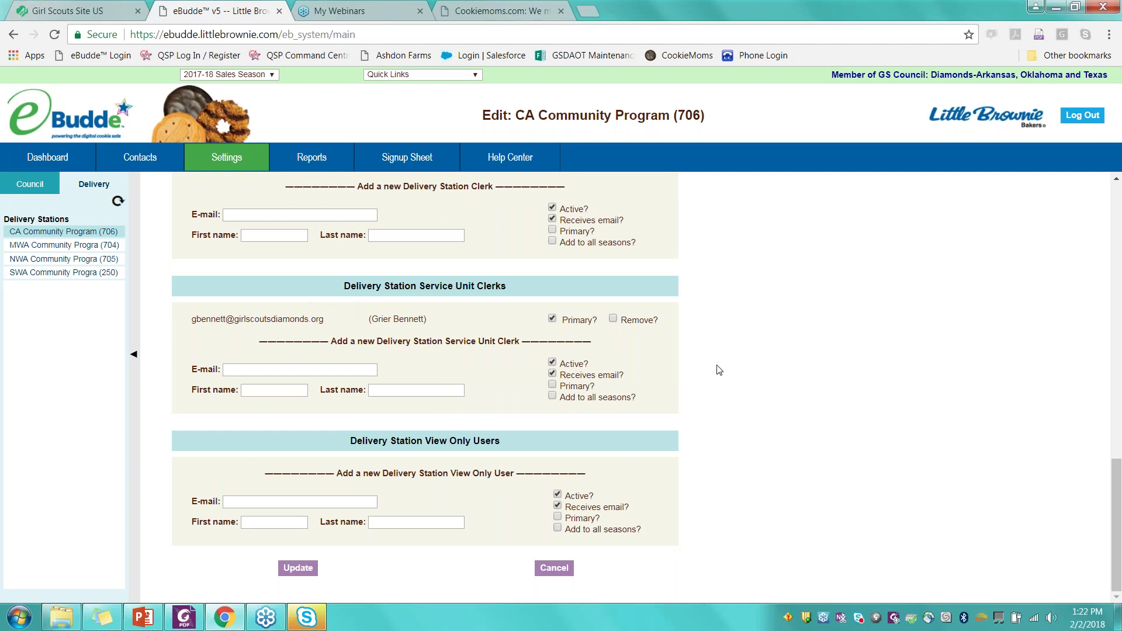
scroll(770, 394, "up", 10)
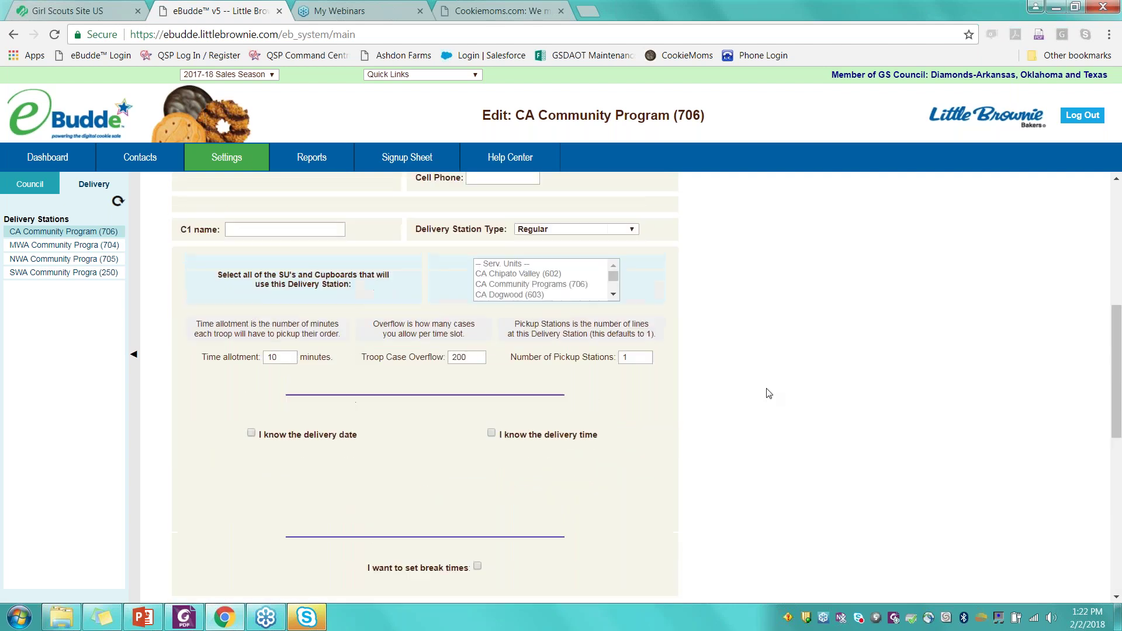
Abandon the delivery station edits and view its signup sheet and initial cookie order reports.
left_click(409, 159)
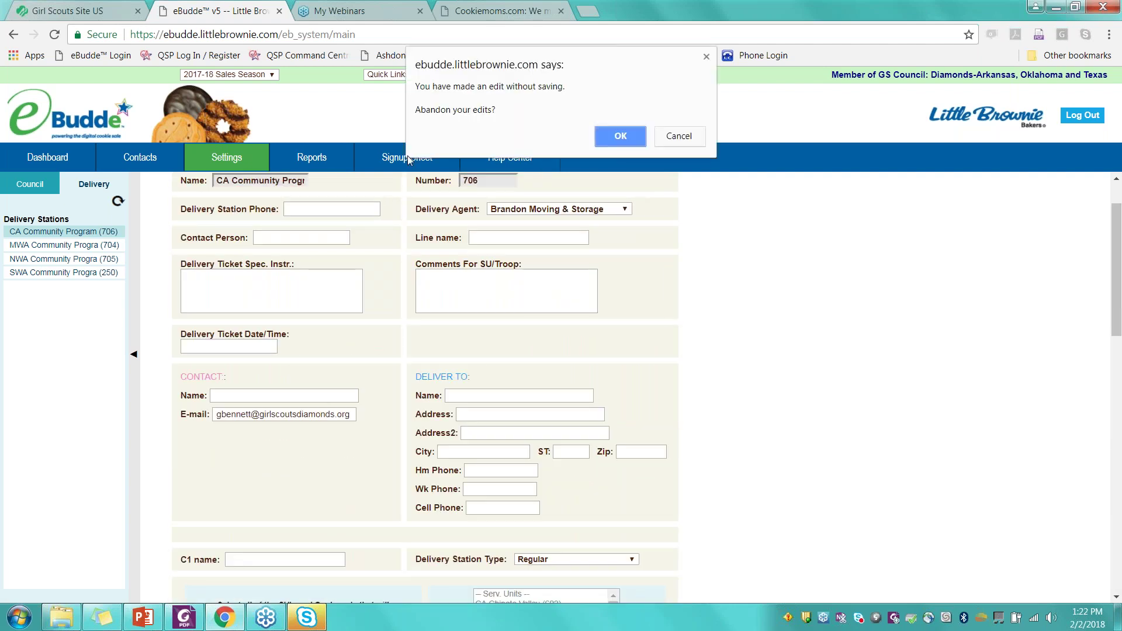
left_click(617, 140)
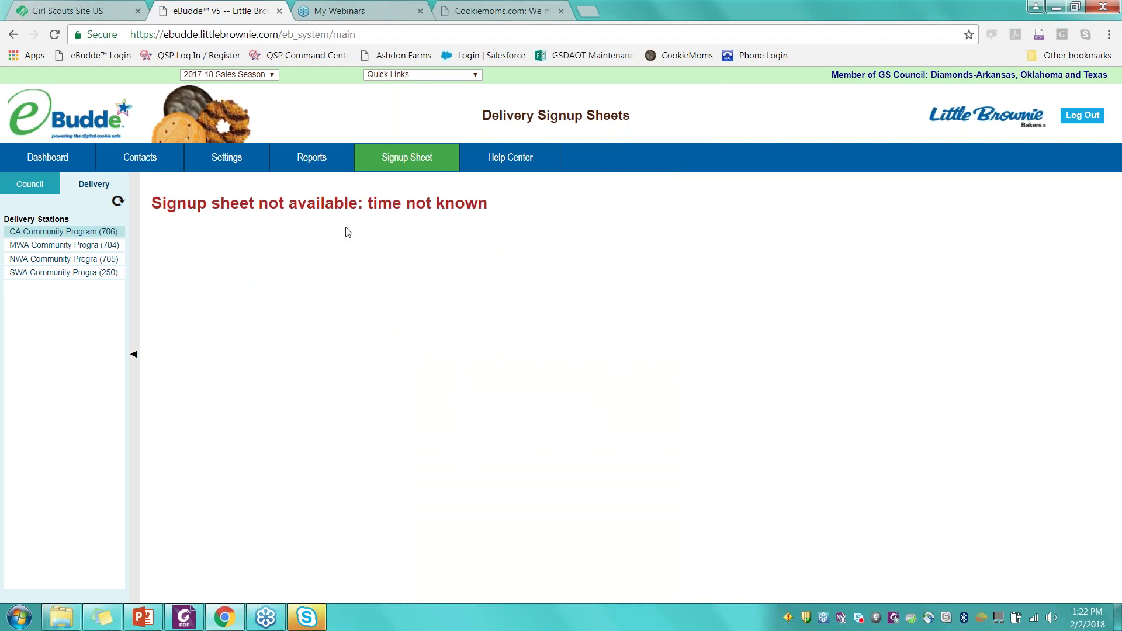
left_click(325, 161)
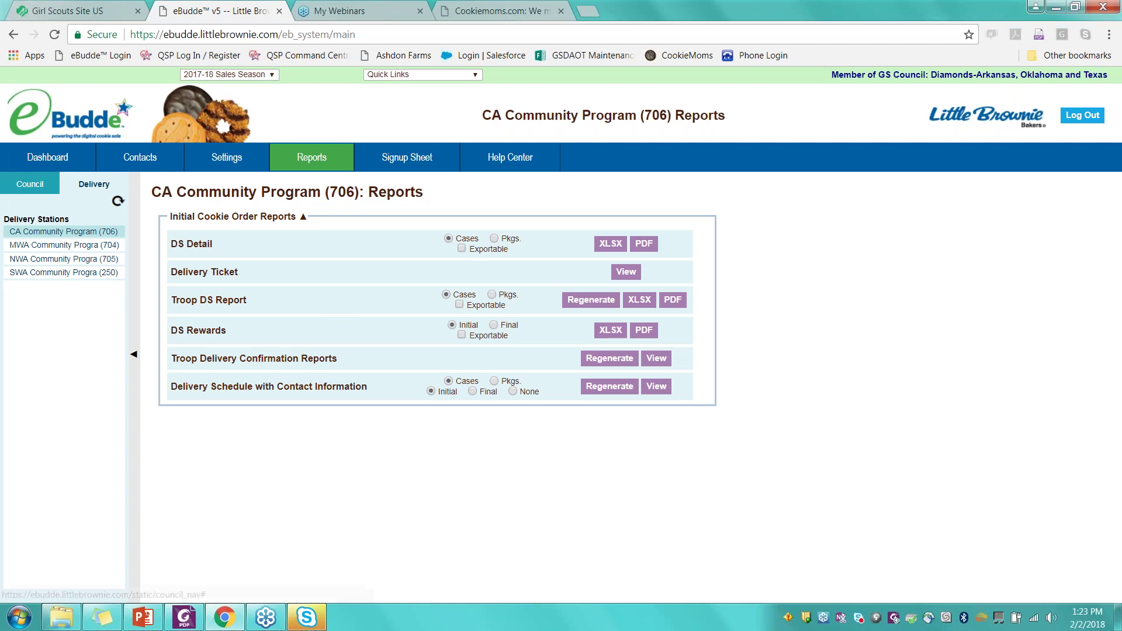
Return to the service unit's dashboard, and switch to PowerPoint to show slide 5, Troop Process.
left_click(30, 184)
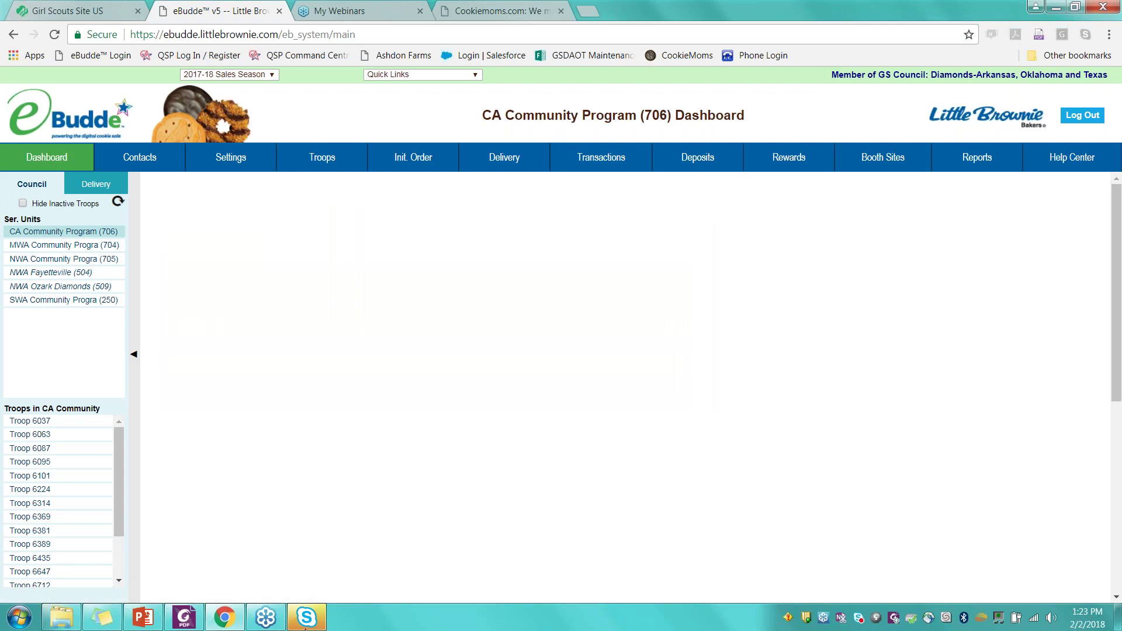
left_click(144, 618)
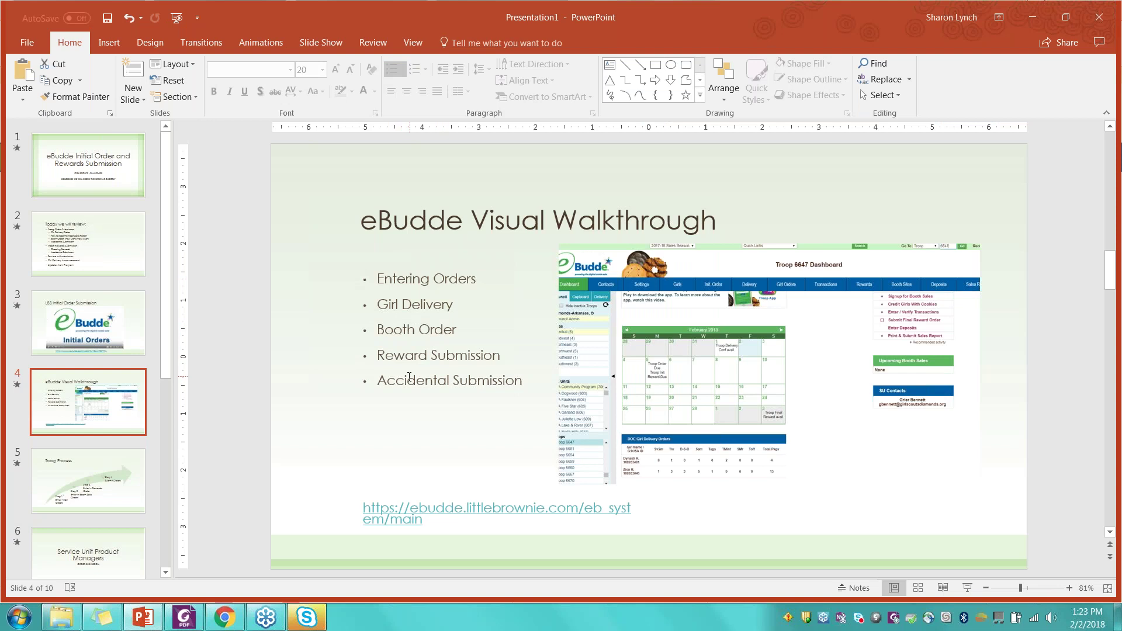
left_click(102, 465)
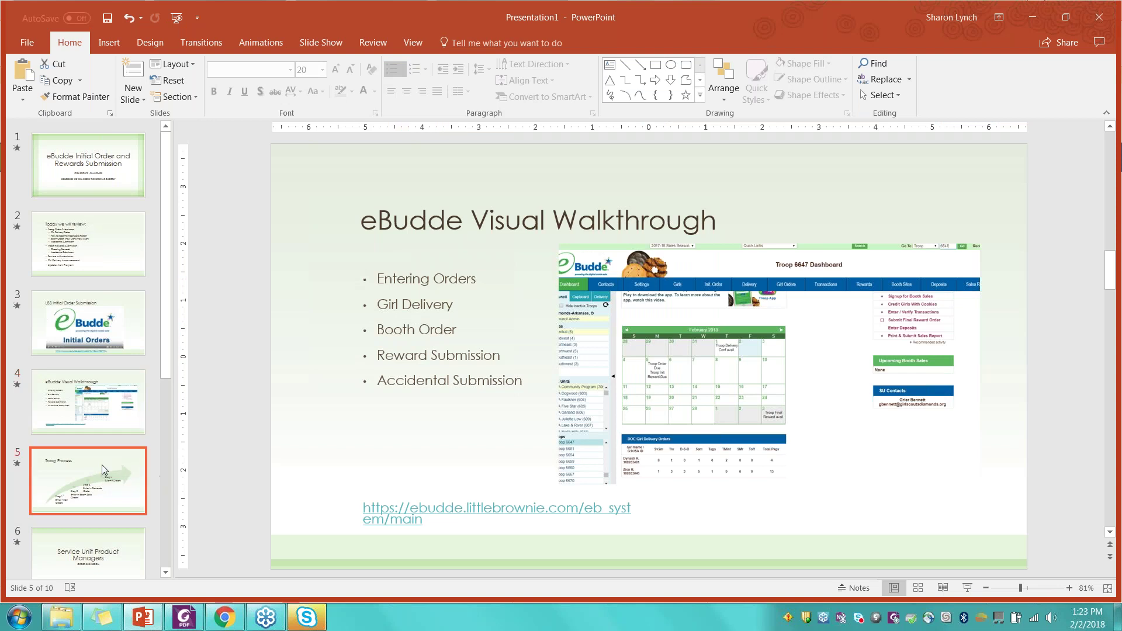
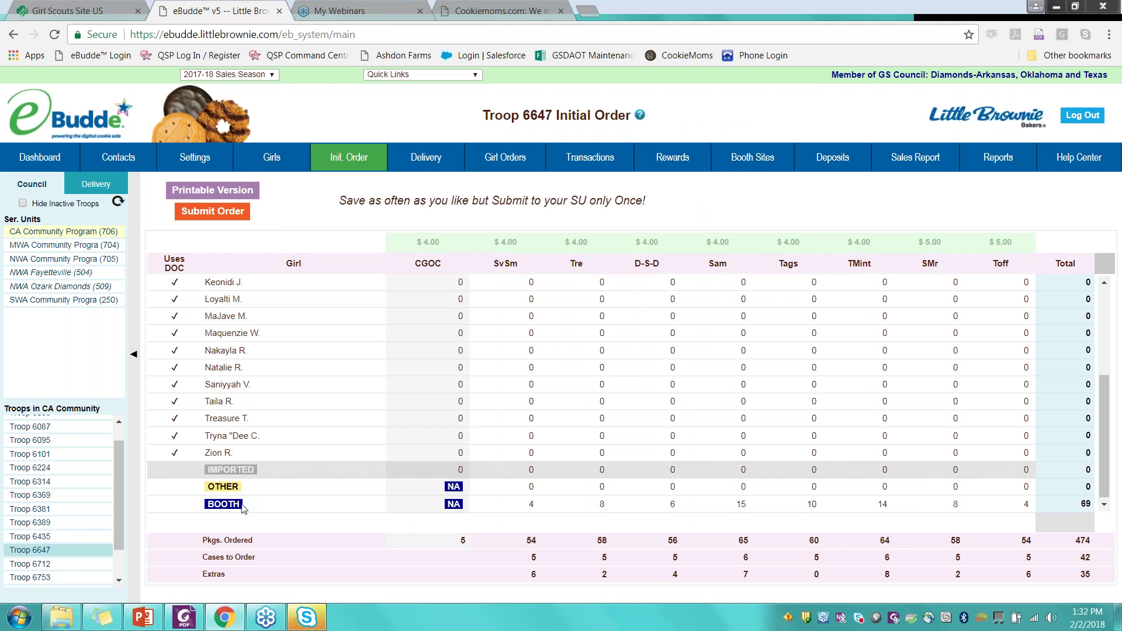
Open the BOOTH row of Troop 6647's Initial Order for editing, and view the troop's girl sales.
left_click(244, 507)
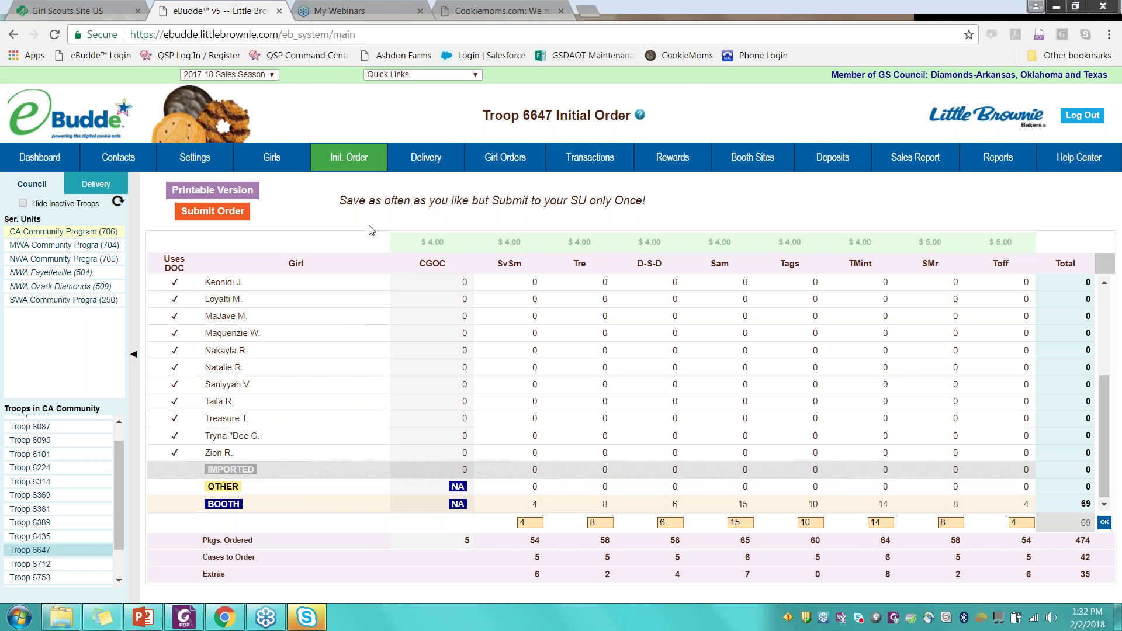
left_click(509, 163)
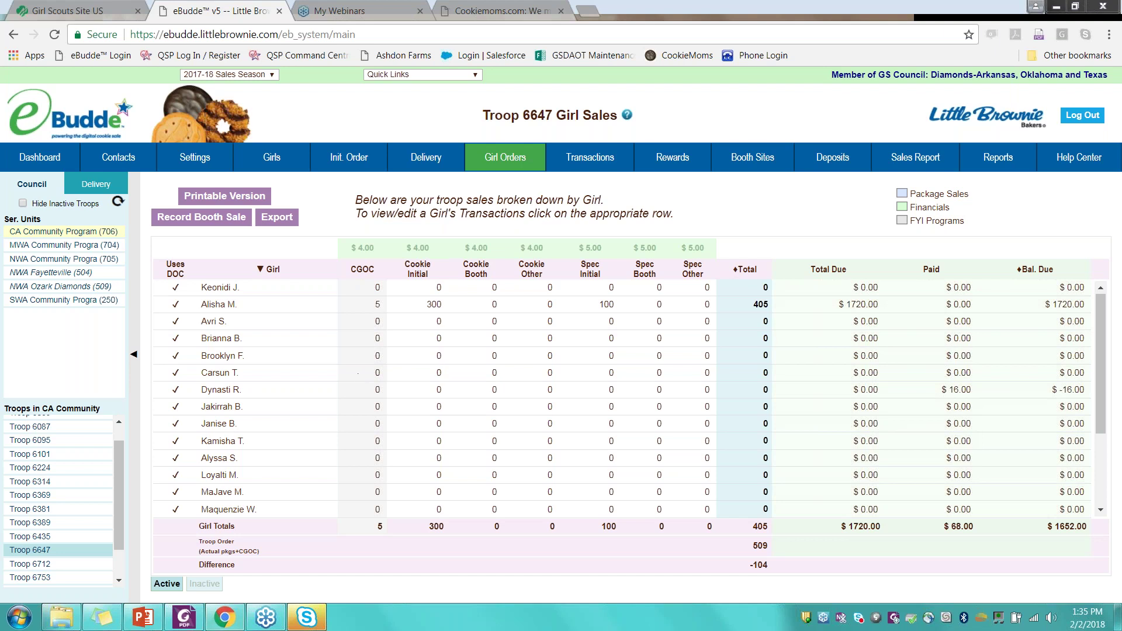
Switch to PowerPoint and advance from the Girl Delivery and CGOC slide to slide 9, Program Updates.
left_click(143, 618)
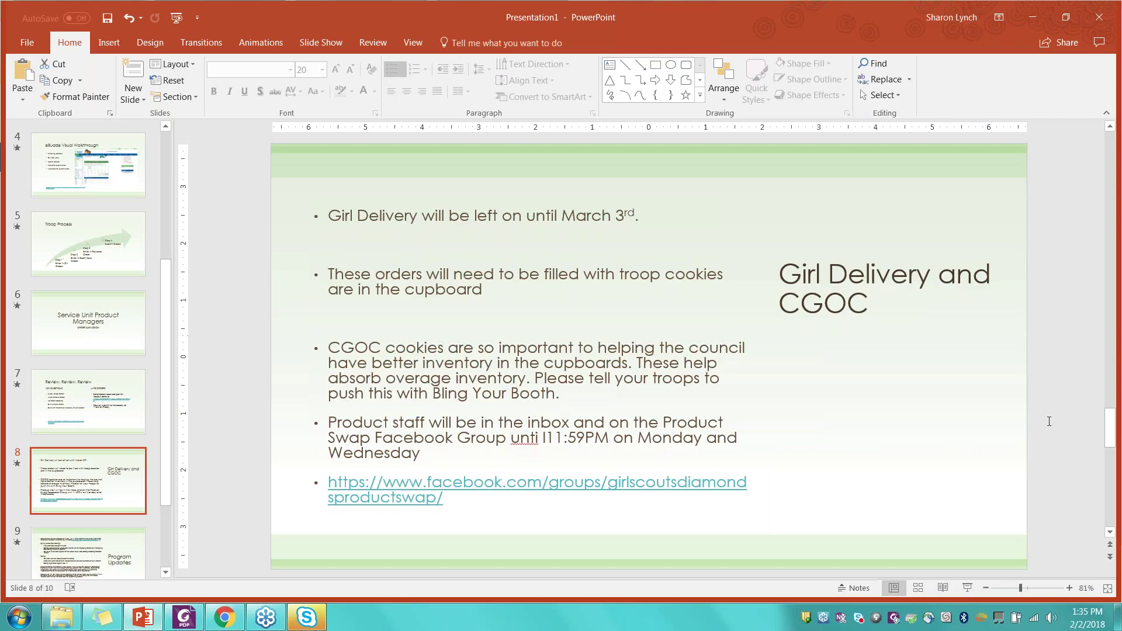
left_click(391, 341)
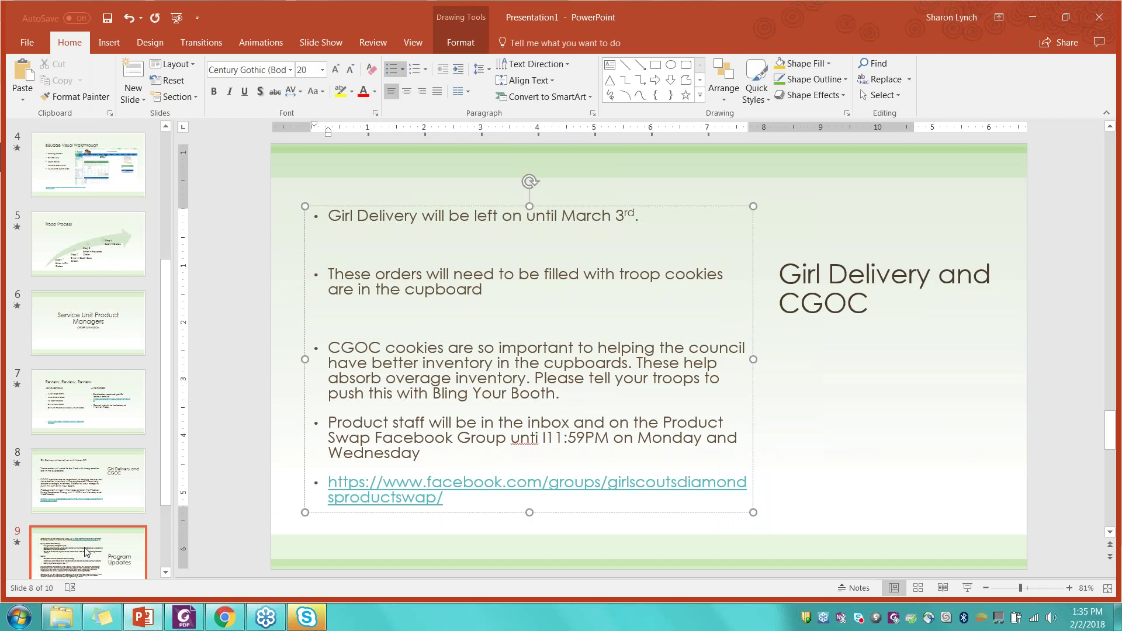
scroll(358, 385, "down", 1)
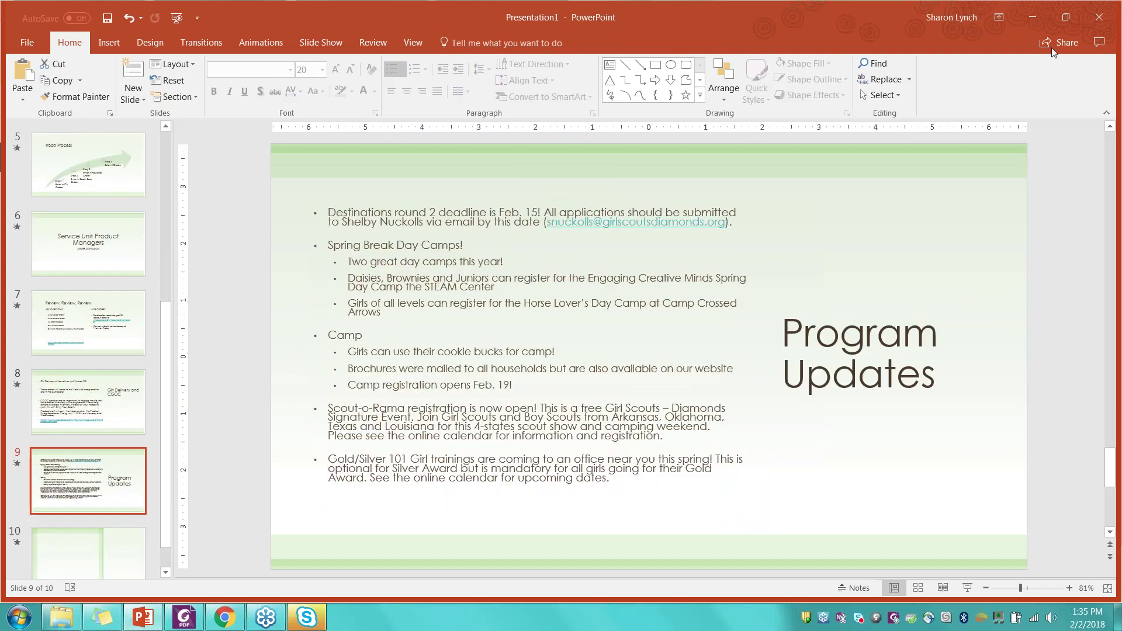